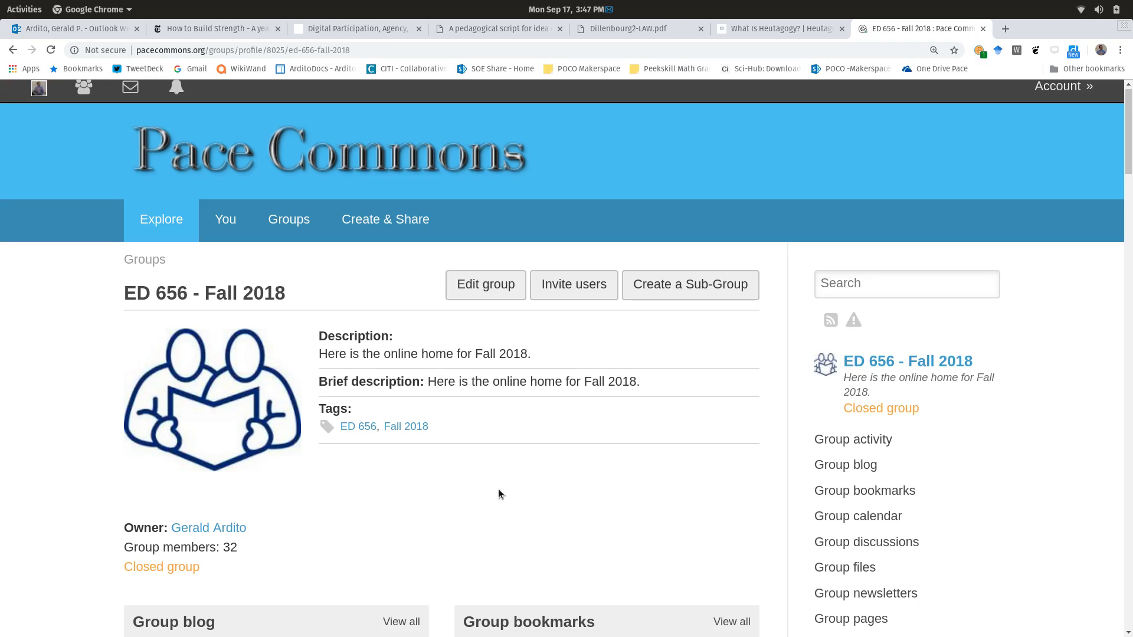
- Open the Group A sub-group from the ED 656 - Fall 2018 group page
scroll(498, 494, "down", 2)
scroll(497, 493, "up", 2)
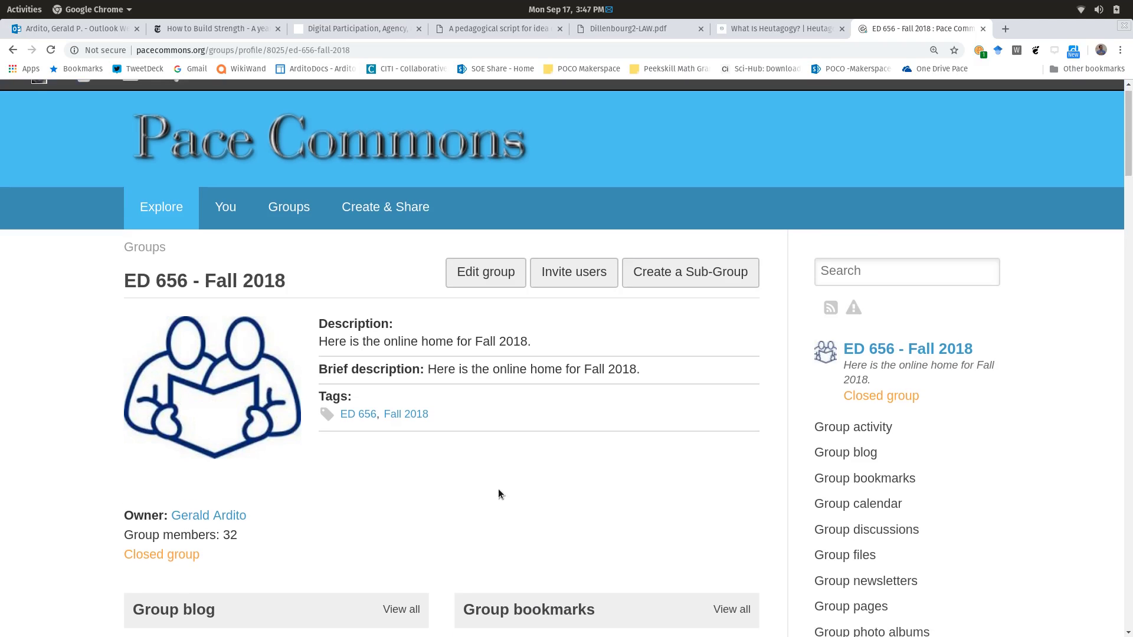
scroll(499, 493, "down", 12)
scroll(499, 493, "down", 3)
scroll(498, 489, "up", 13)
scroll(498, 489, "down", 7)
scroll(498, 494, "down", 15)
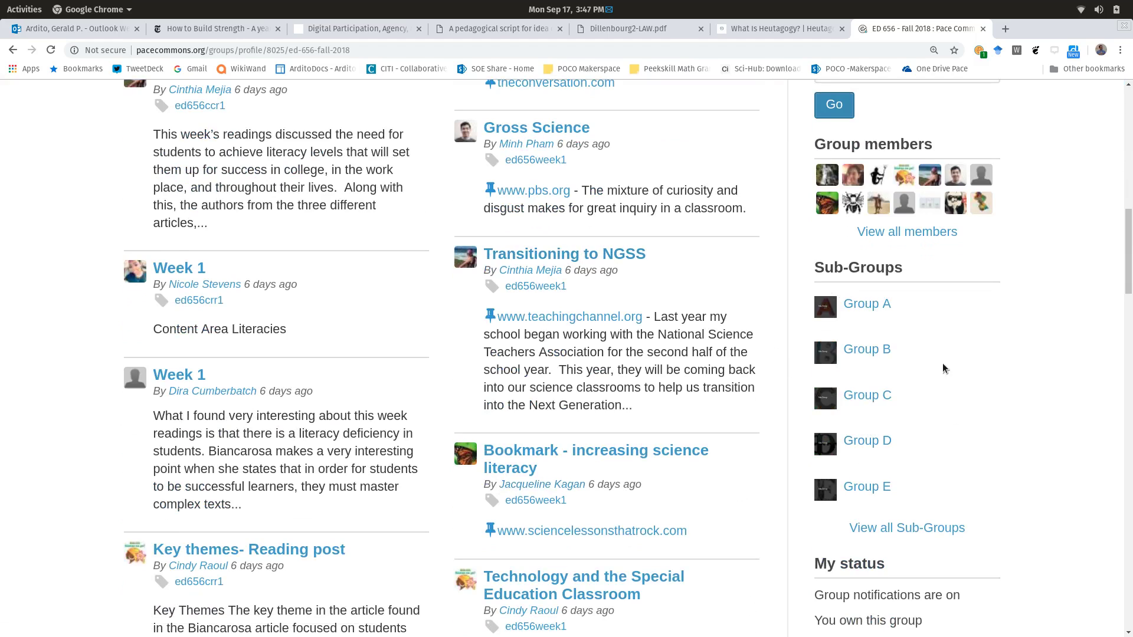
left_click(864, 304)
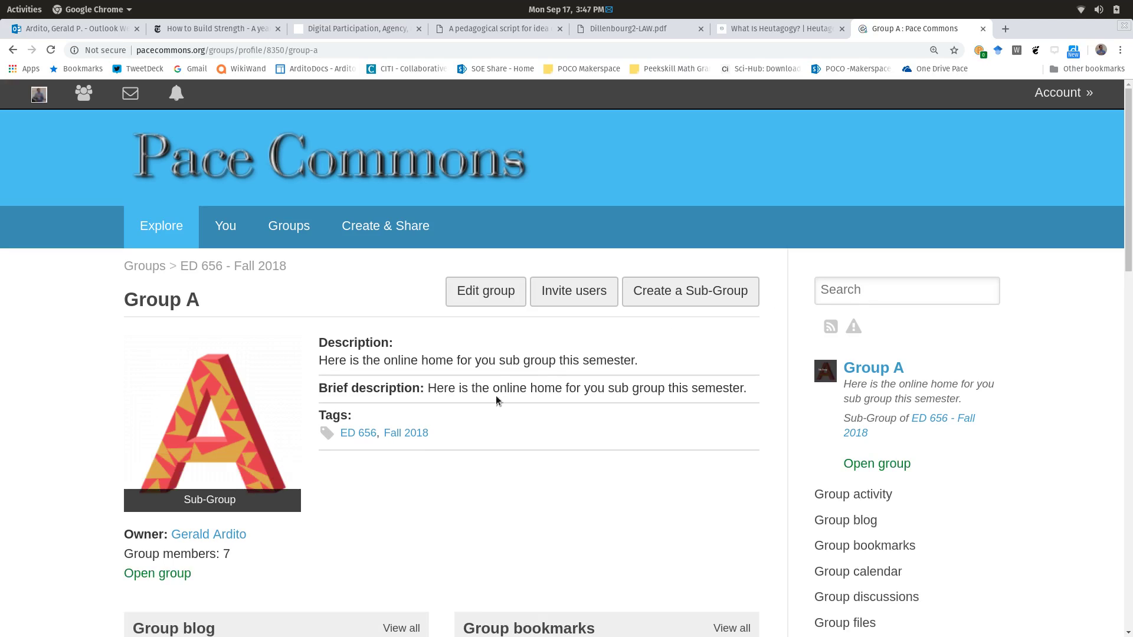
- Start a new discussion topic in Group A's group discussions
scroll(496, 400, "down", 4)
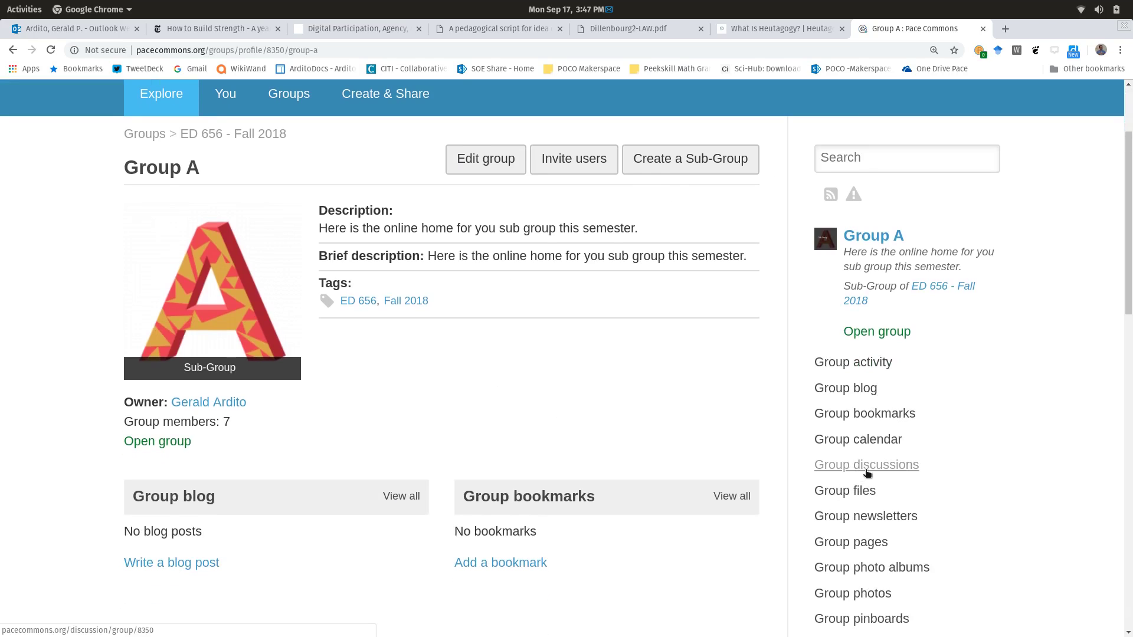
left_click(866, 466)
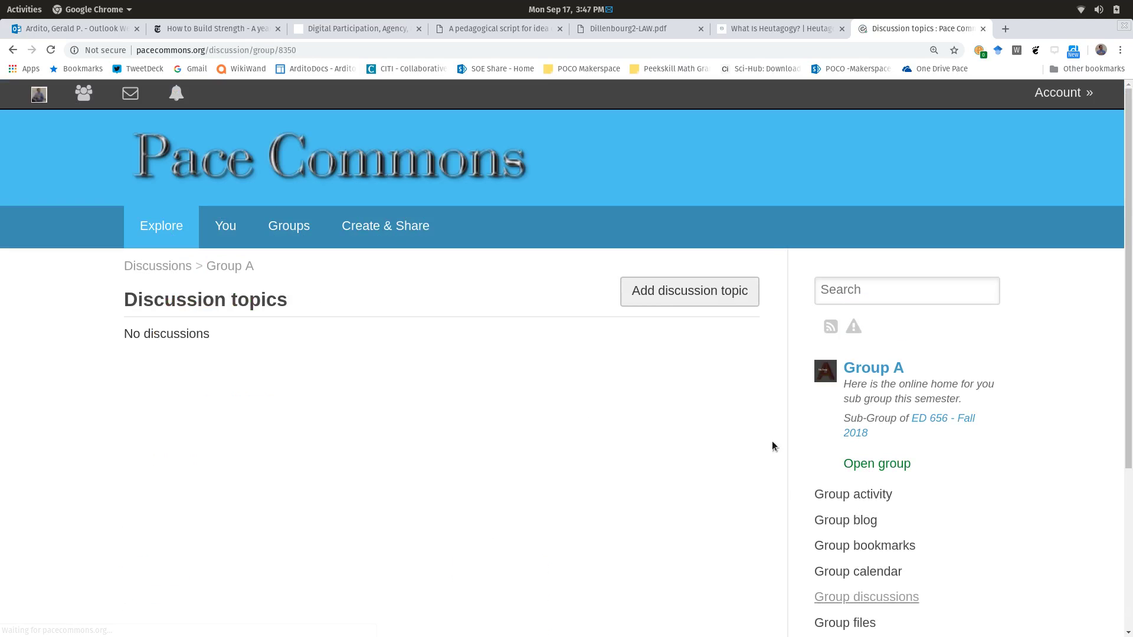
left_click(706, 295)
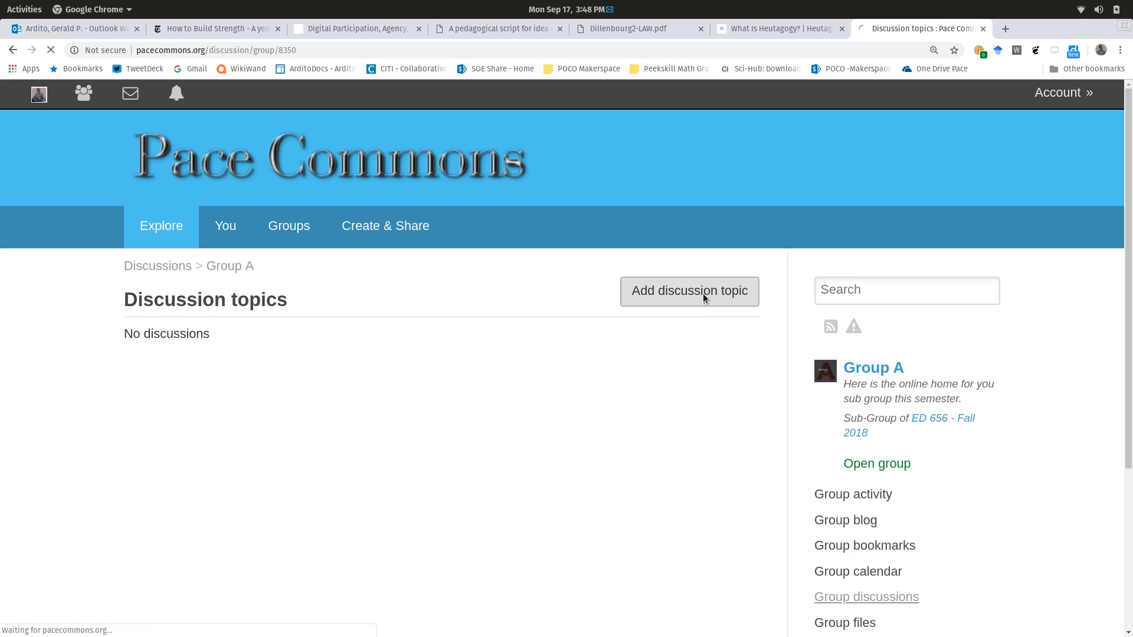
- Title the new discussion topic "Week 3 Reading Responses."
left_click(337, 357)
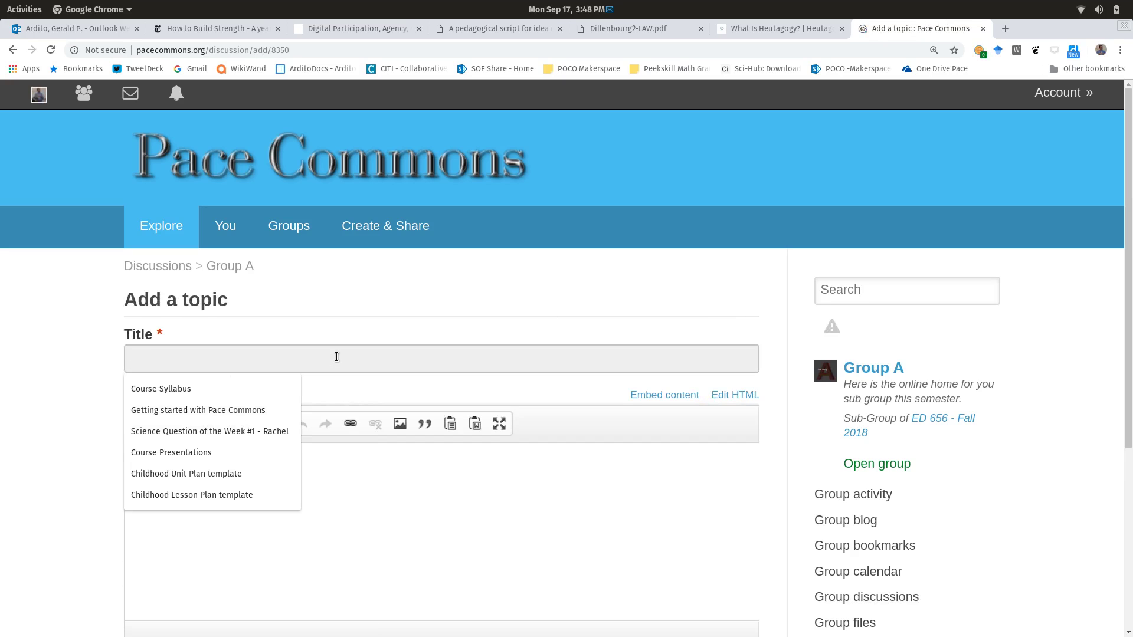
type("Week 3 Di")
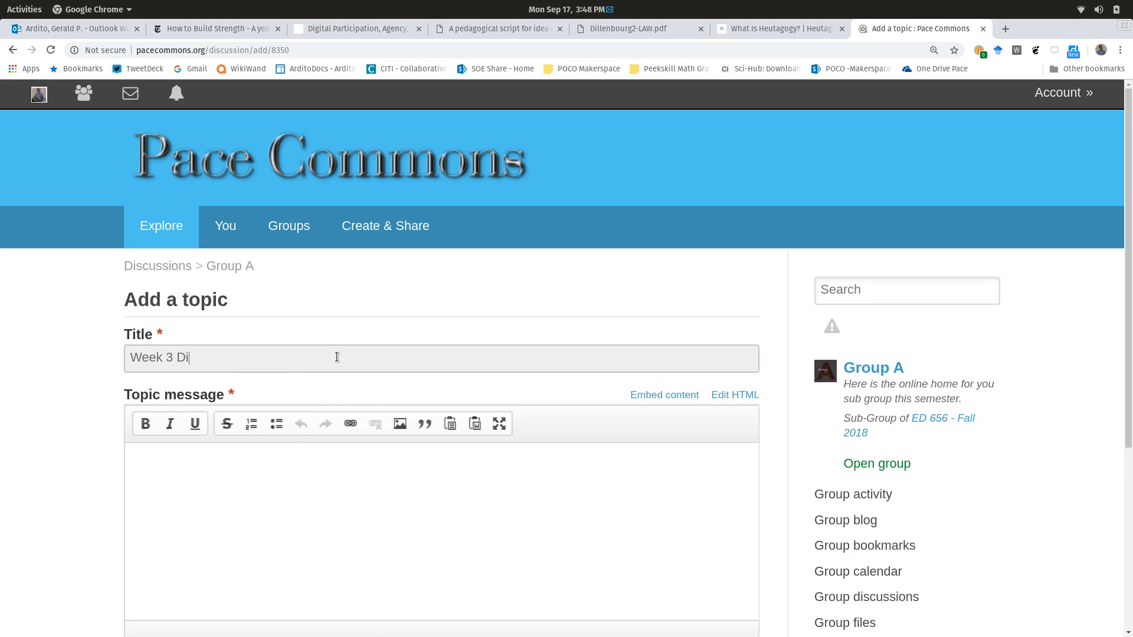
type("ccussion")
key("BackSpace")
key("BackSpace")
key("BackSpace")
key("BackSpace")
key("BackSpace")
key("BackSpace")
key("BackSpace")
key("BackSpace")
key("BackSpace")
type("Reading Responses.")
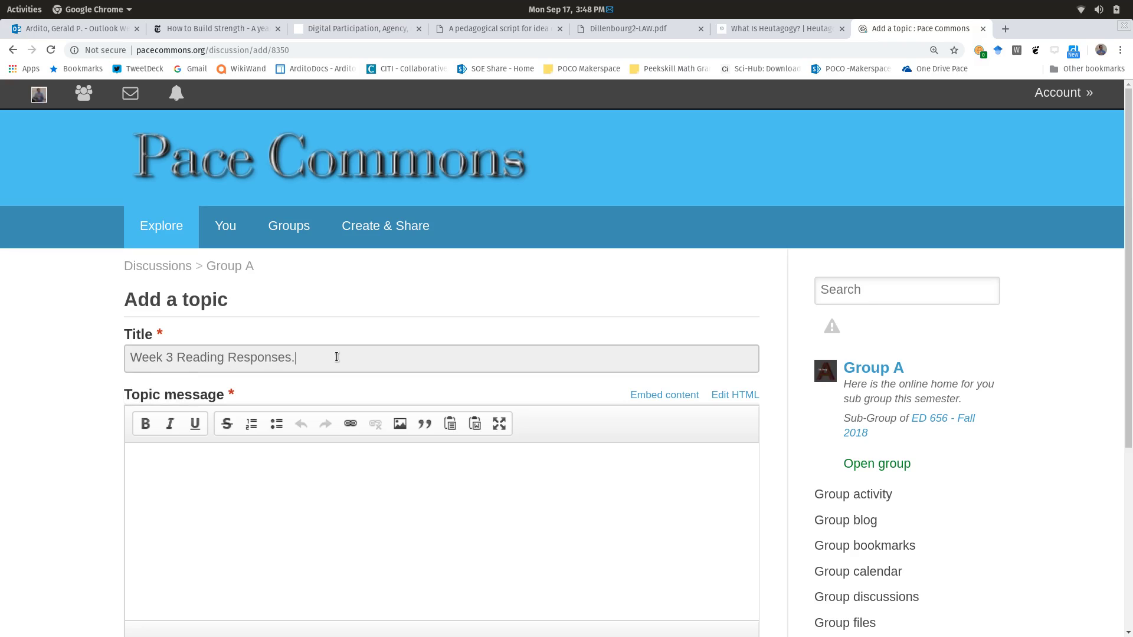
- Write the topic message "Here is where we will post our discussion/responses for this week's reading."
left_click(309, 479)
type("Hre")
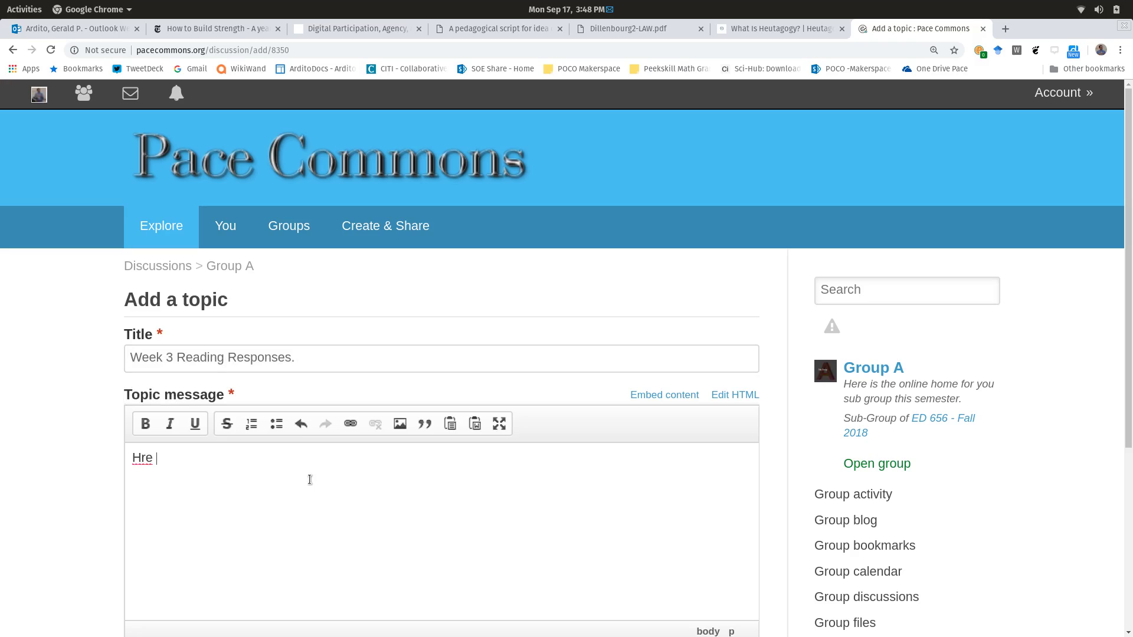
key("BackSpace")
key("BackSpace")
type("ere is where we will post")
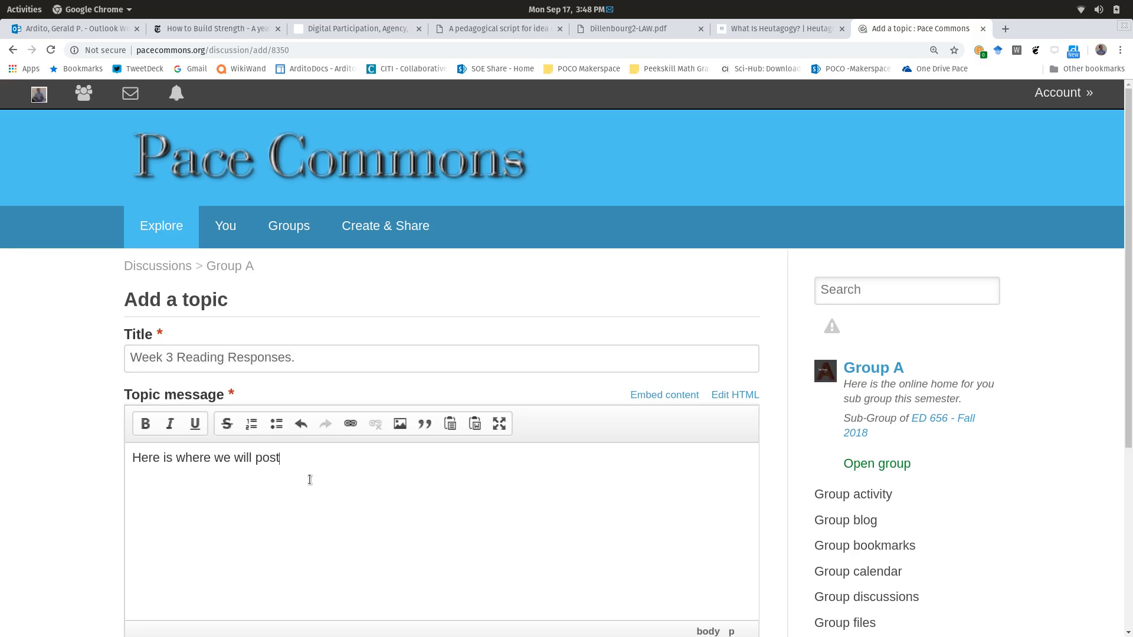
type(" our discussion/responses for")
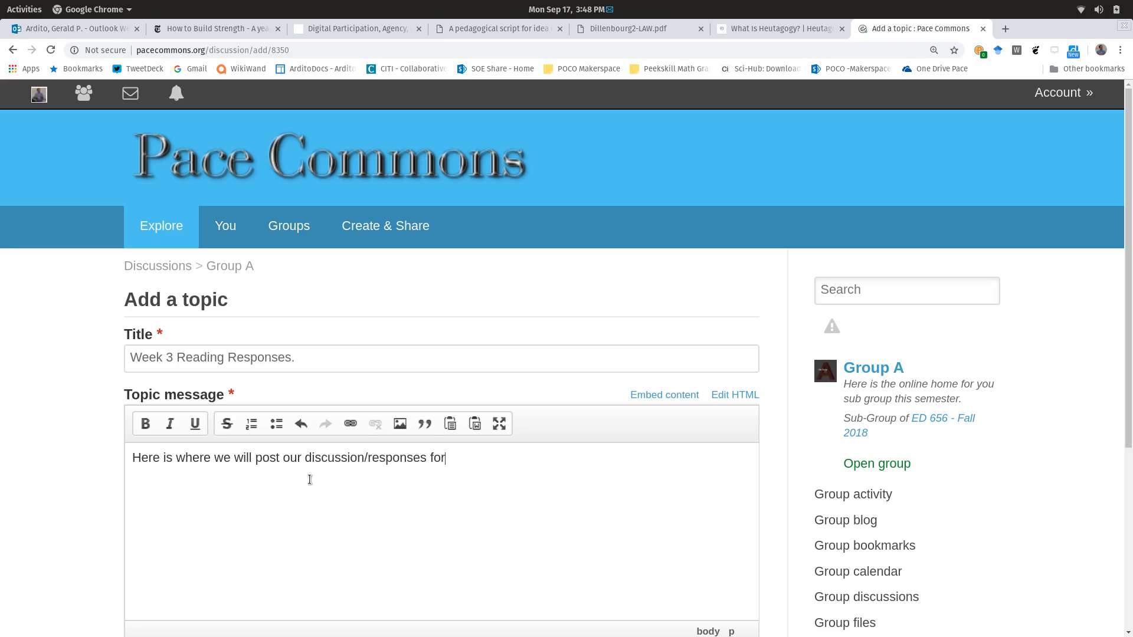
type(" this week's reading.")
- Fill in the topic's tags with the saved entry "ED 656, Fall 2018, coursework,"
scroll(310, 480, "down", 5)
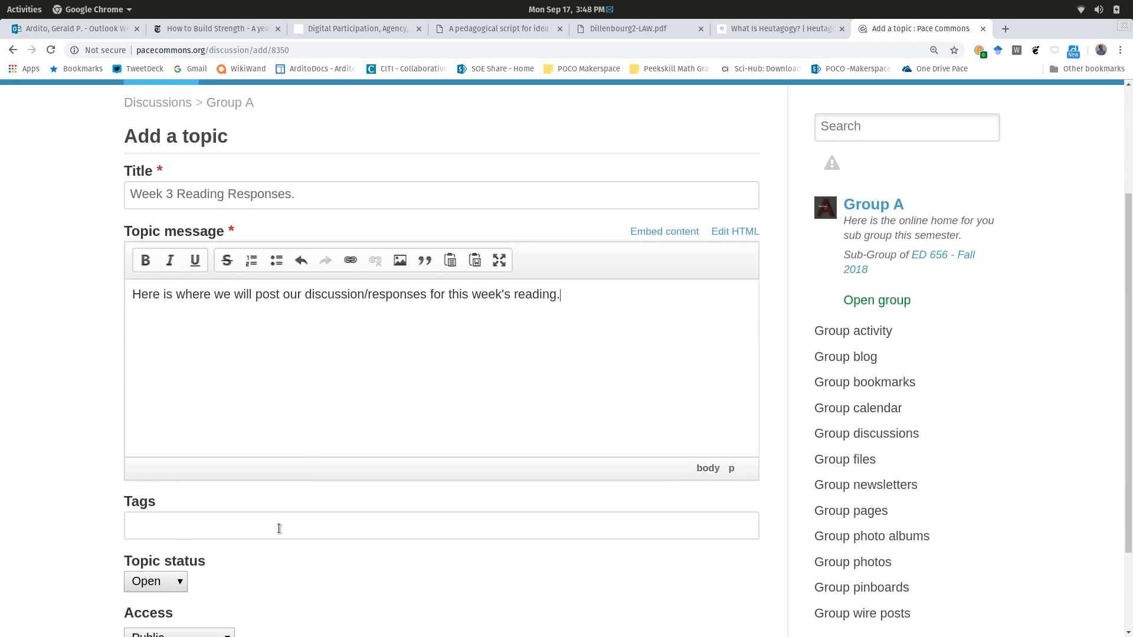
left_click(280, 529)
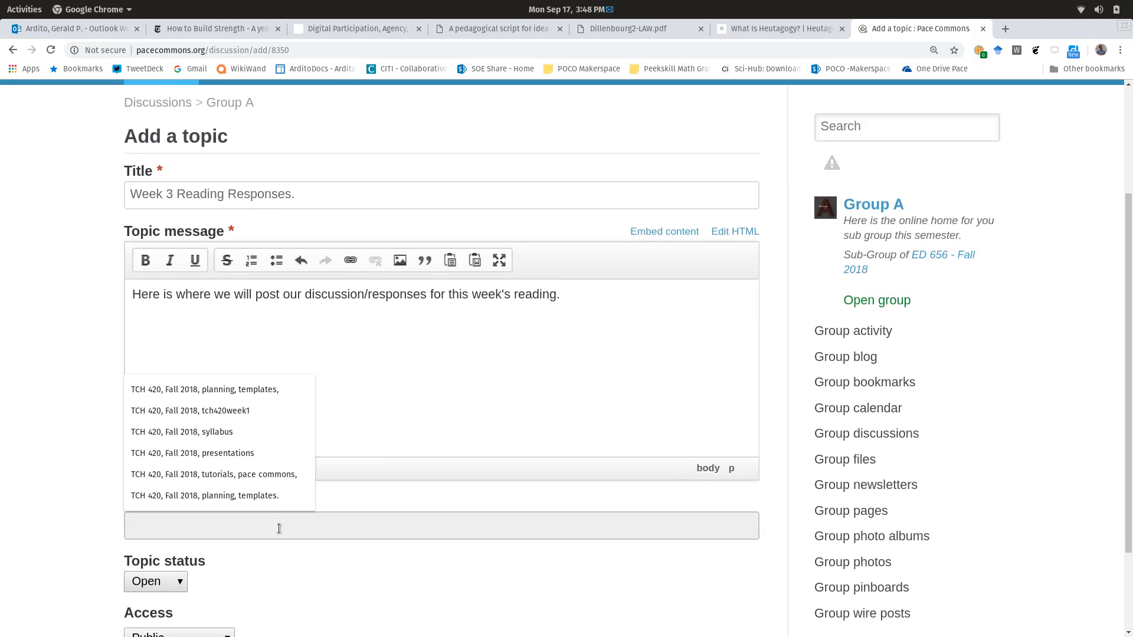
type("ed656week1")
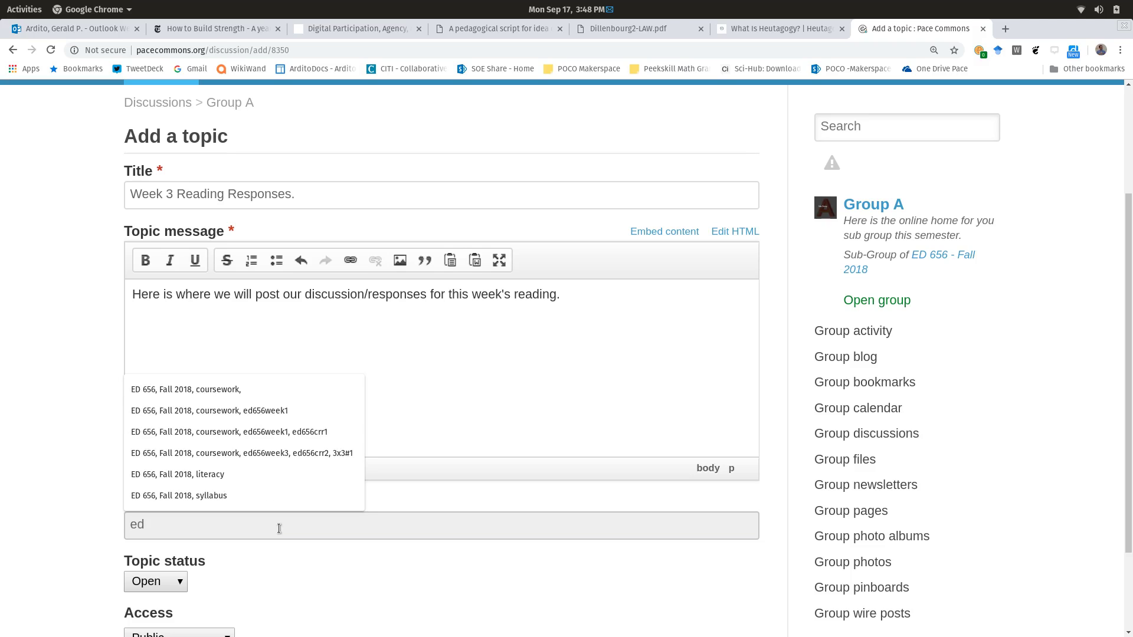
left_click(203, 390)
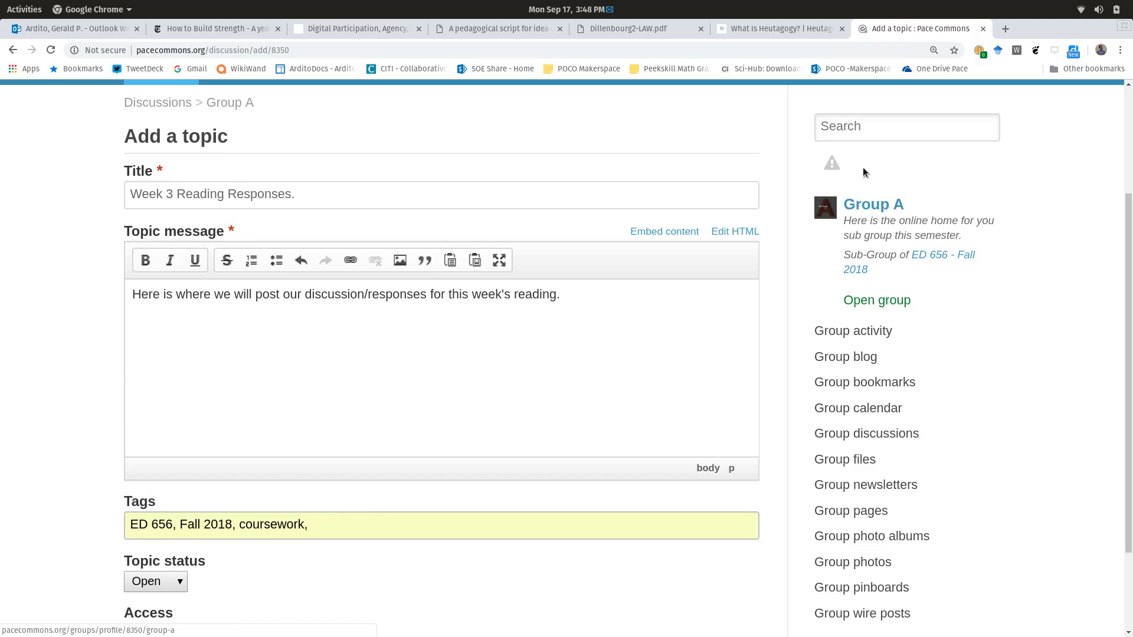
- Open the latest groups list in a separate browser tab and go to the ED 656 - Fall 2018 group there
scroll(863, 171, "up", 3)
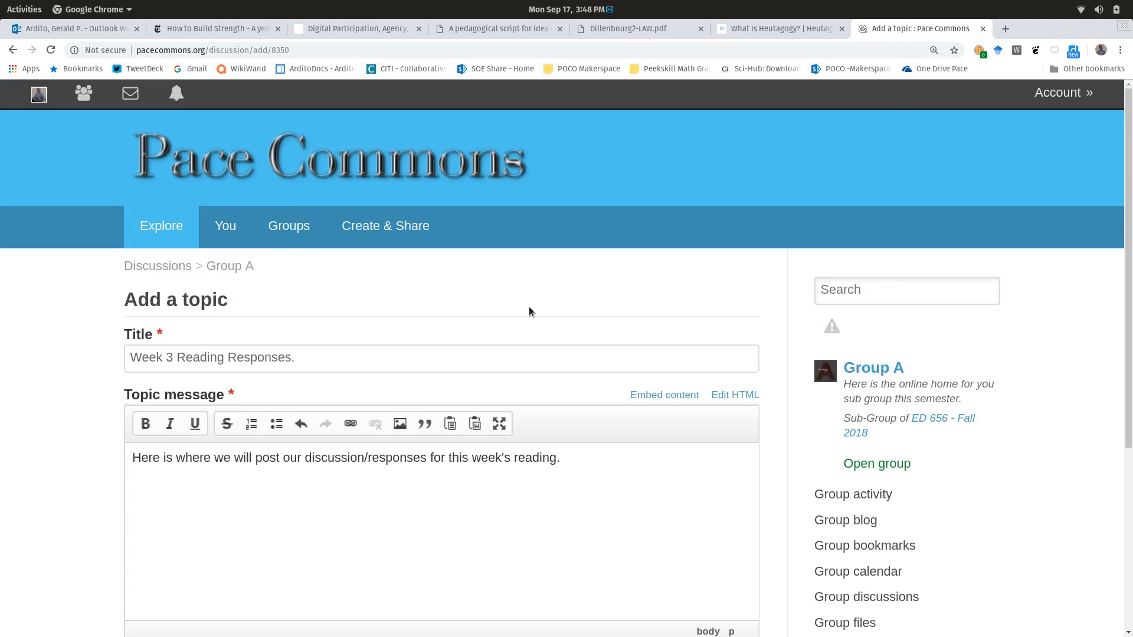
mouse_move(283, 222)
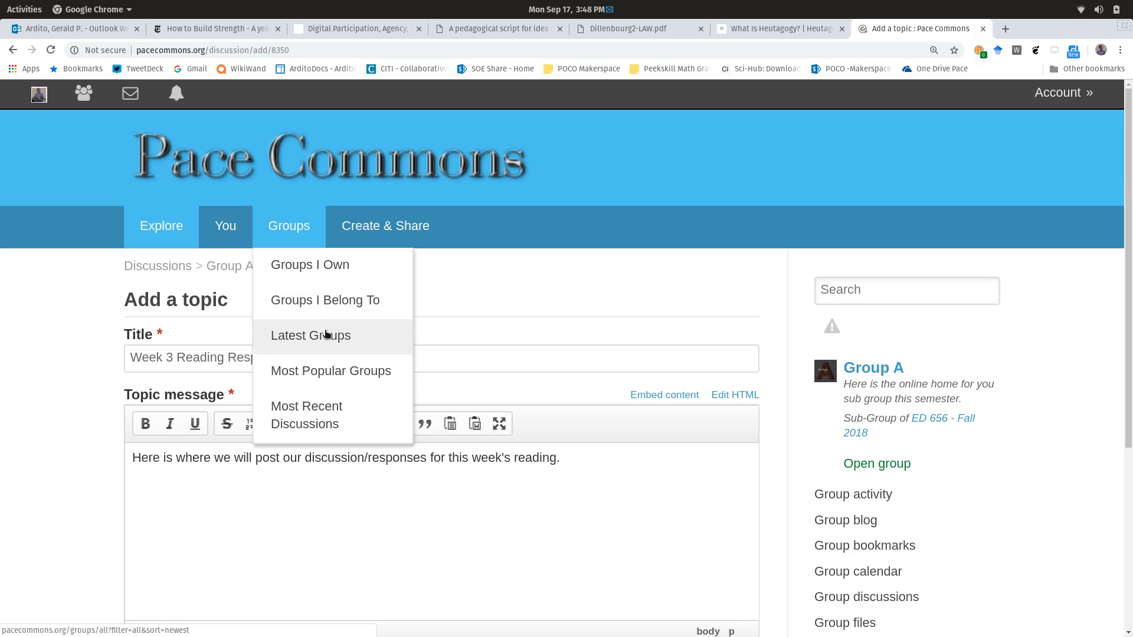
right_click(334, 337)
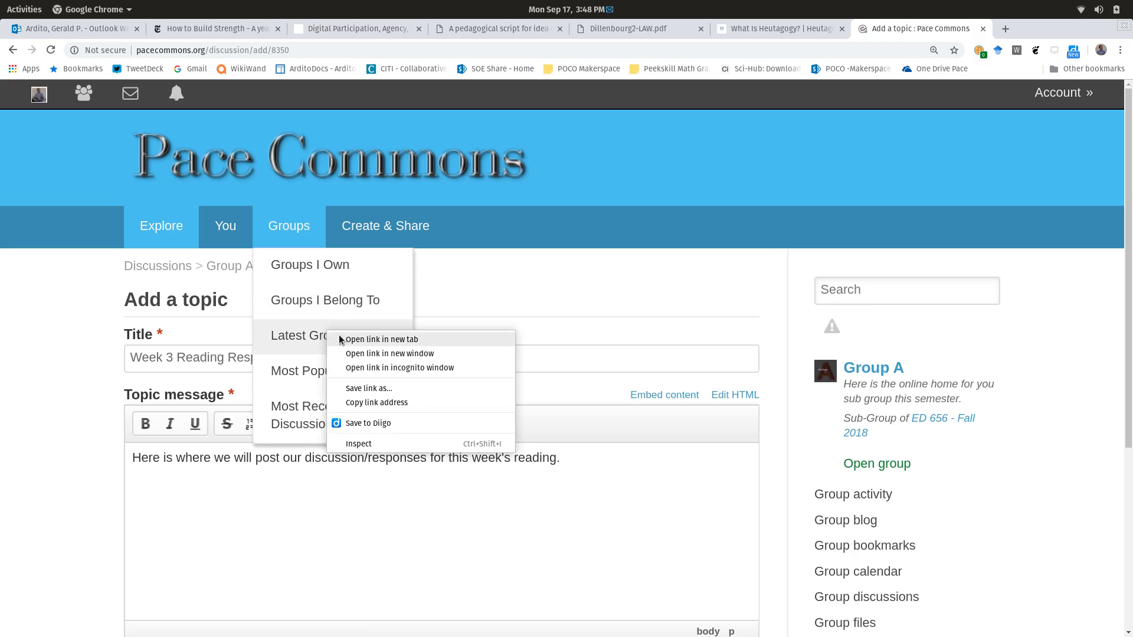
left_click(360, 339)
left_click(991, 31)
scroll(662, 324, "down", 5)
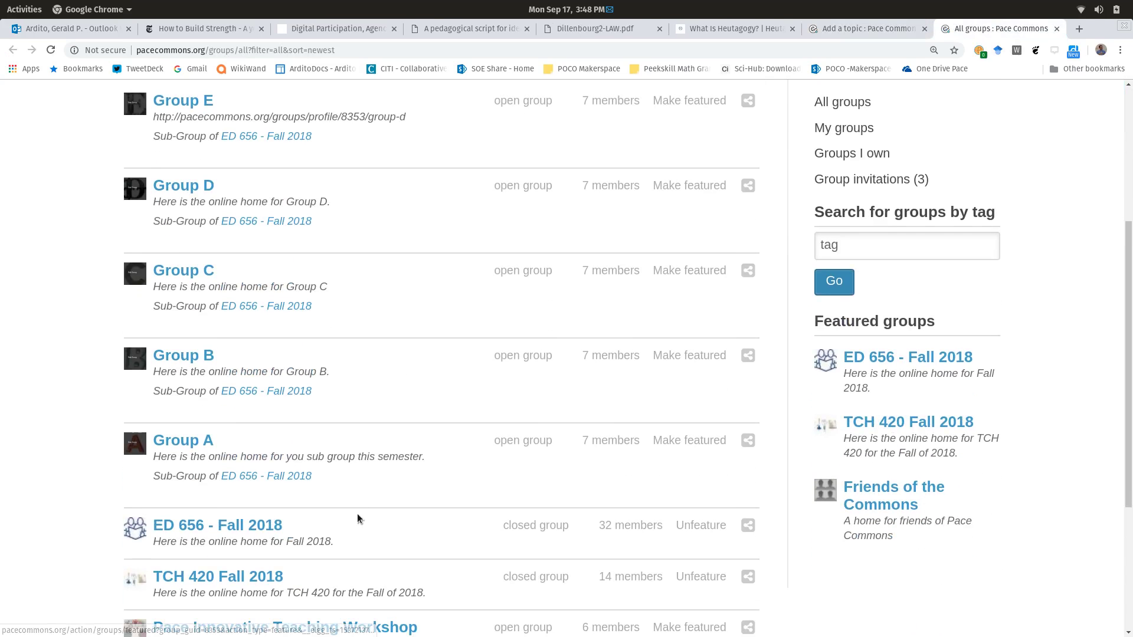
left_click(250, 523)
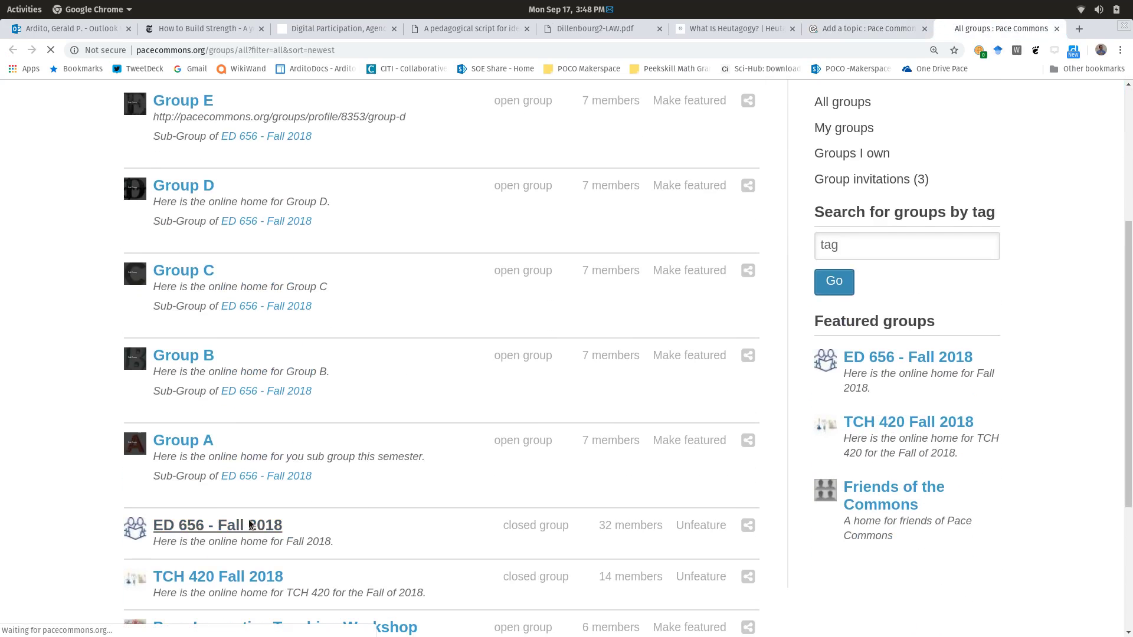
- Open the Week 3 Work page under ED 656 Fall 2018 Course Work in the group's pages
scroll(652, 480, "down", 10)
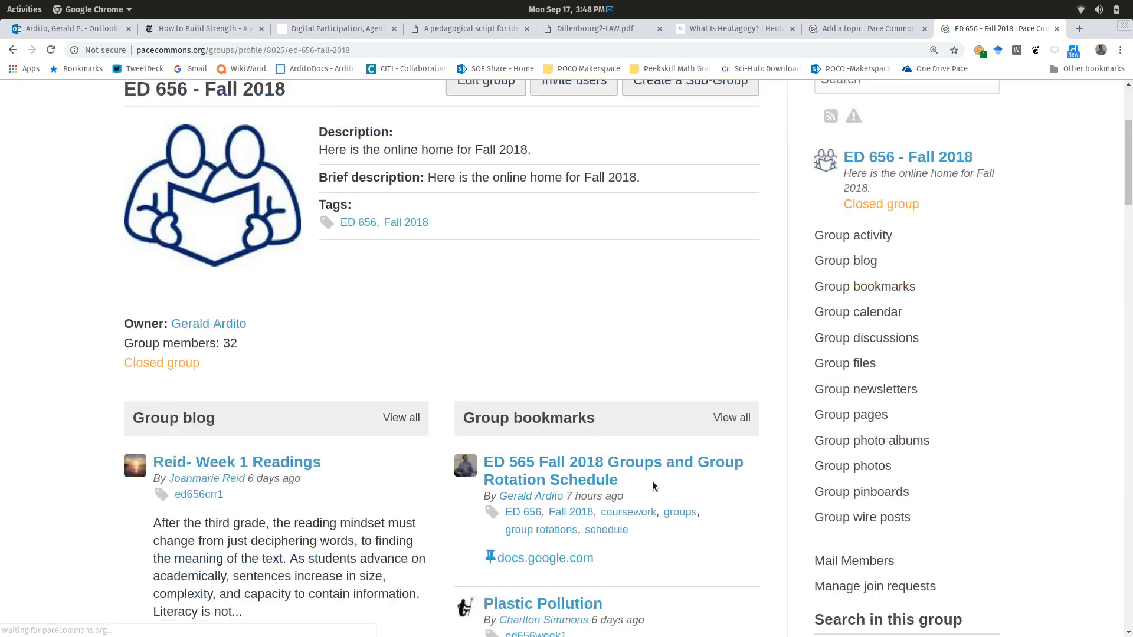
scroll(653, 484, "up", 1)
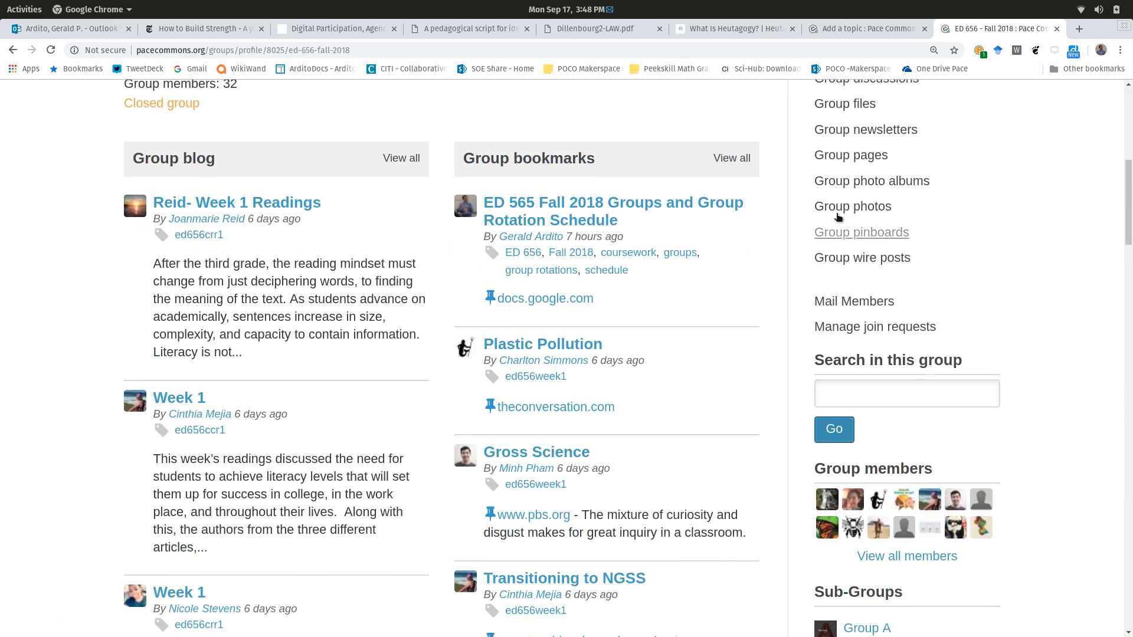
left_click(853, 158)
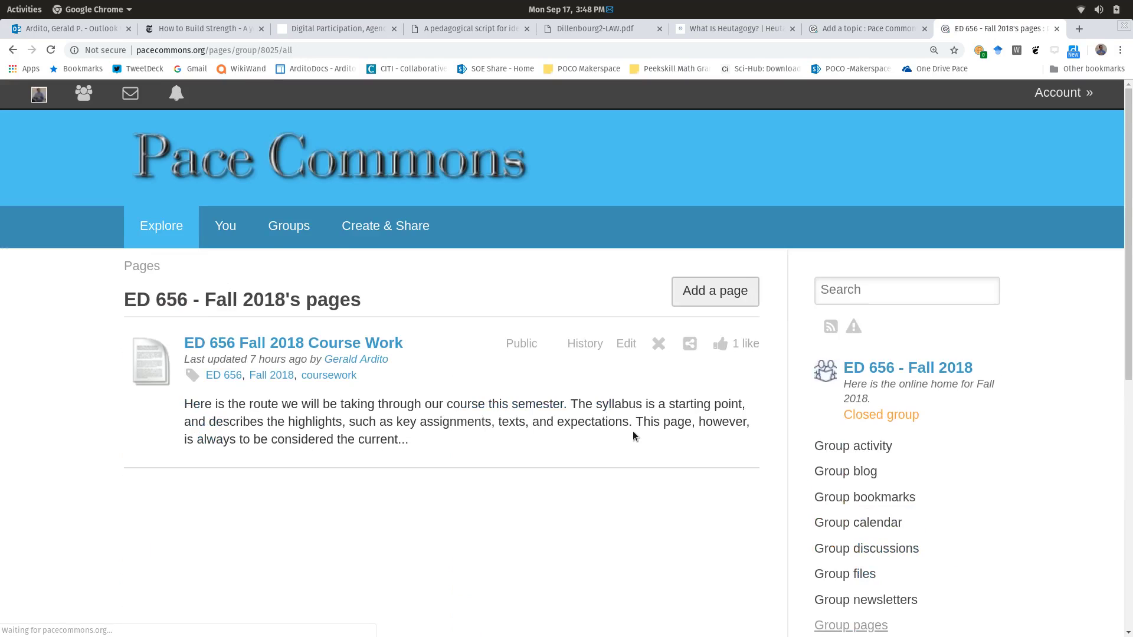
scroll(473, 341, "down", 1)
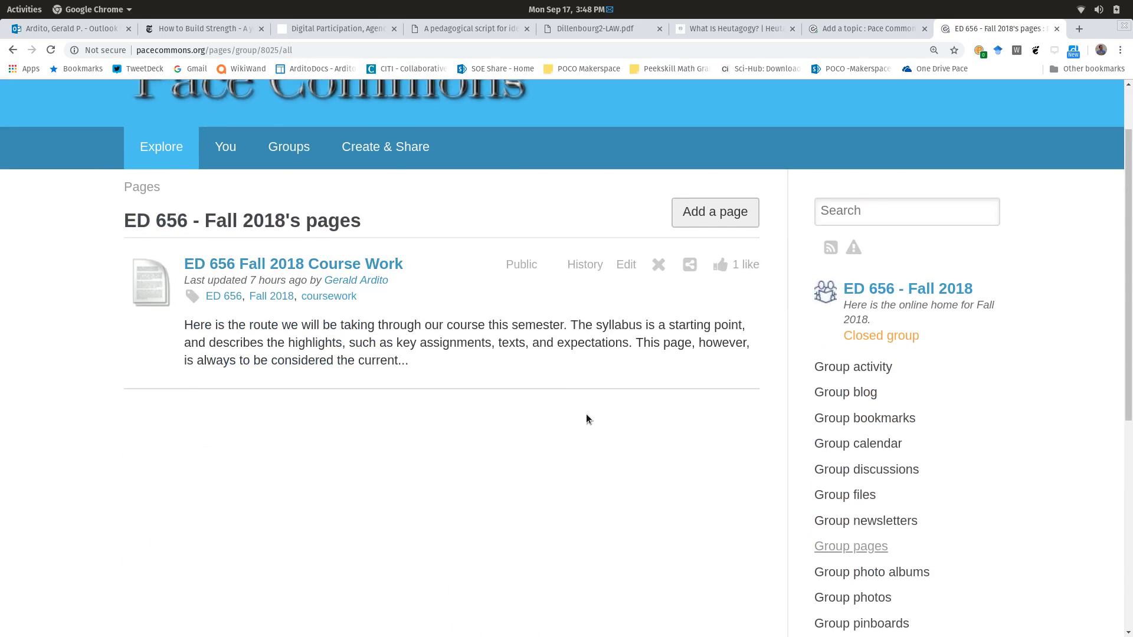
scroll(588, 418, "down", 8)
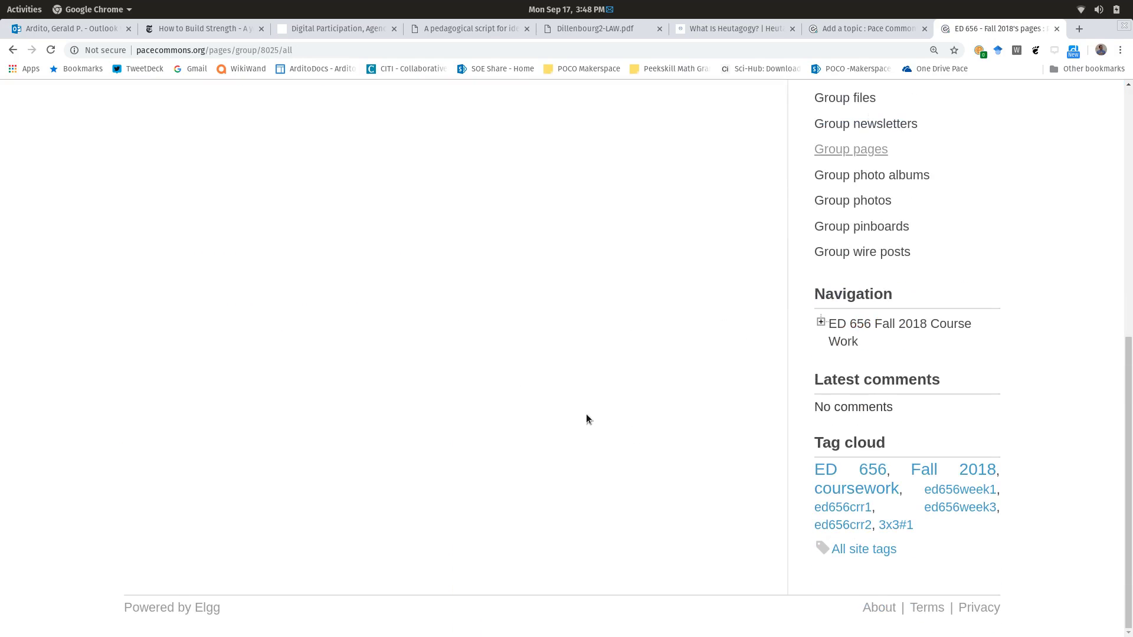
left_click(821, 323)
left_click(865, 387)
- Copy the response tag ed656crr2 from the reading response instructions on the Week 3 Work page
scroll(400, 398, "down", 9)
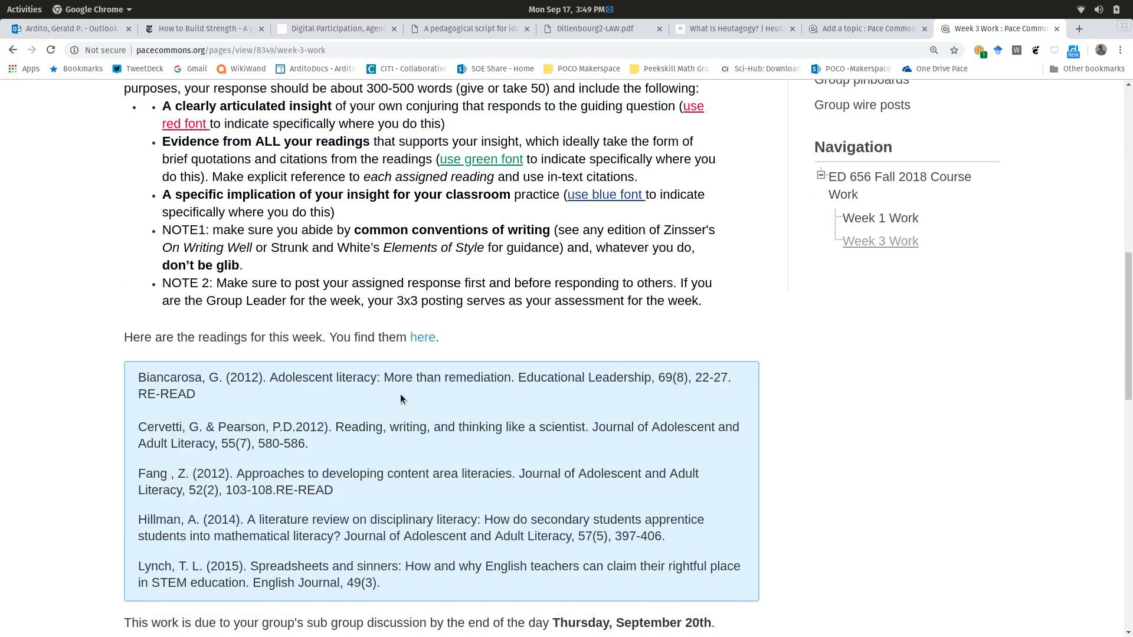
scroll(400, 400, "down", 3)
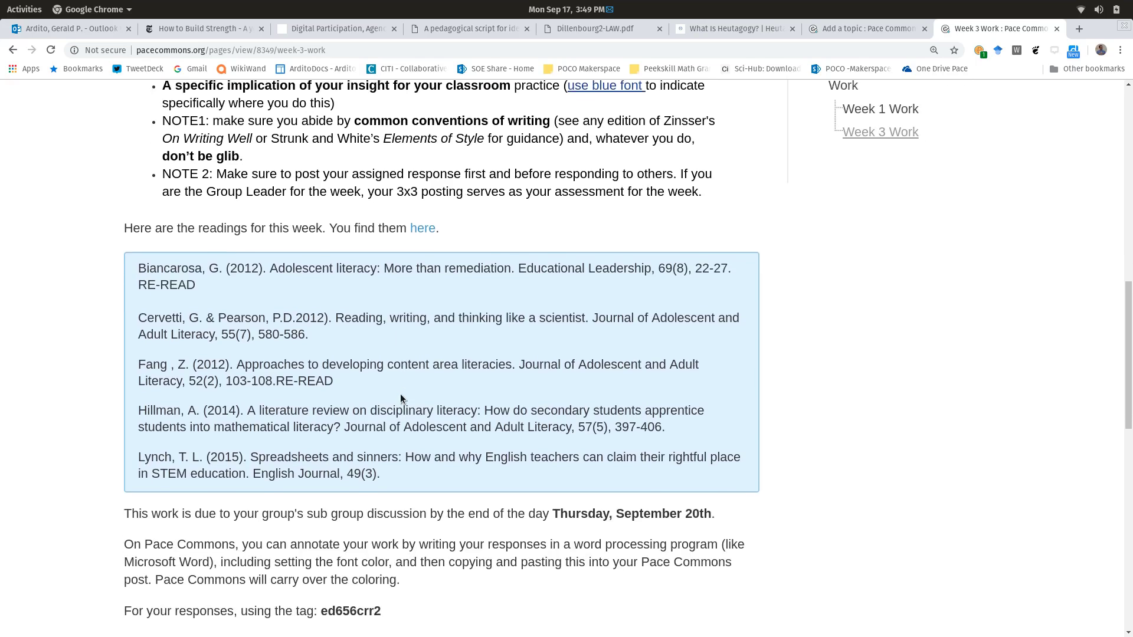
scroll(463, 459, "down", 1)
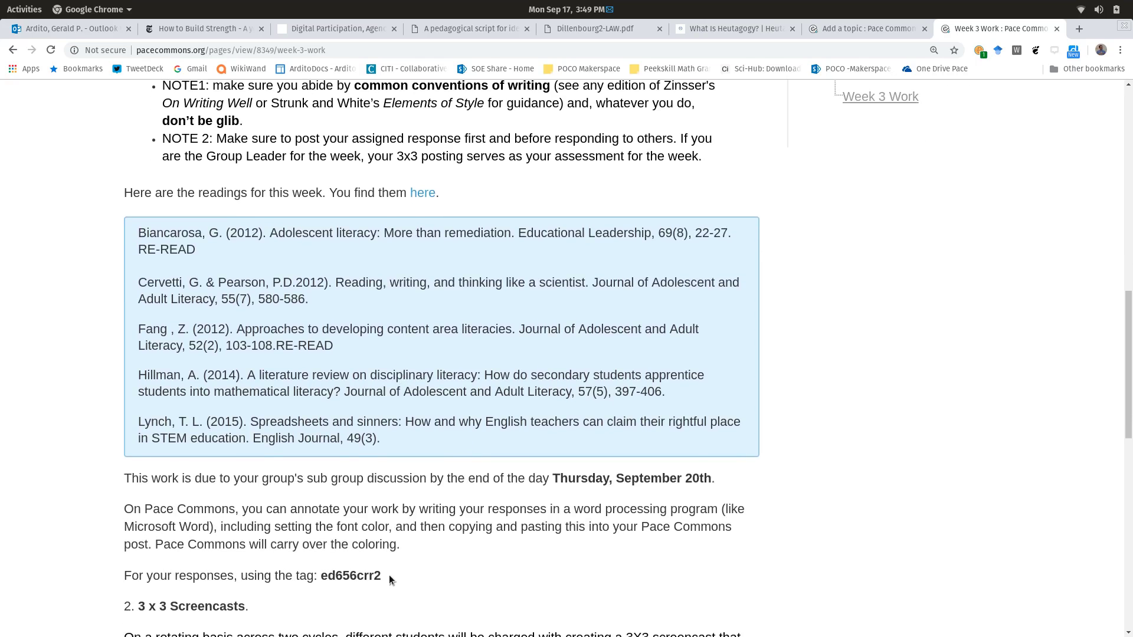
left_click_drag(388, 578, 321, 577)
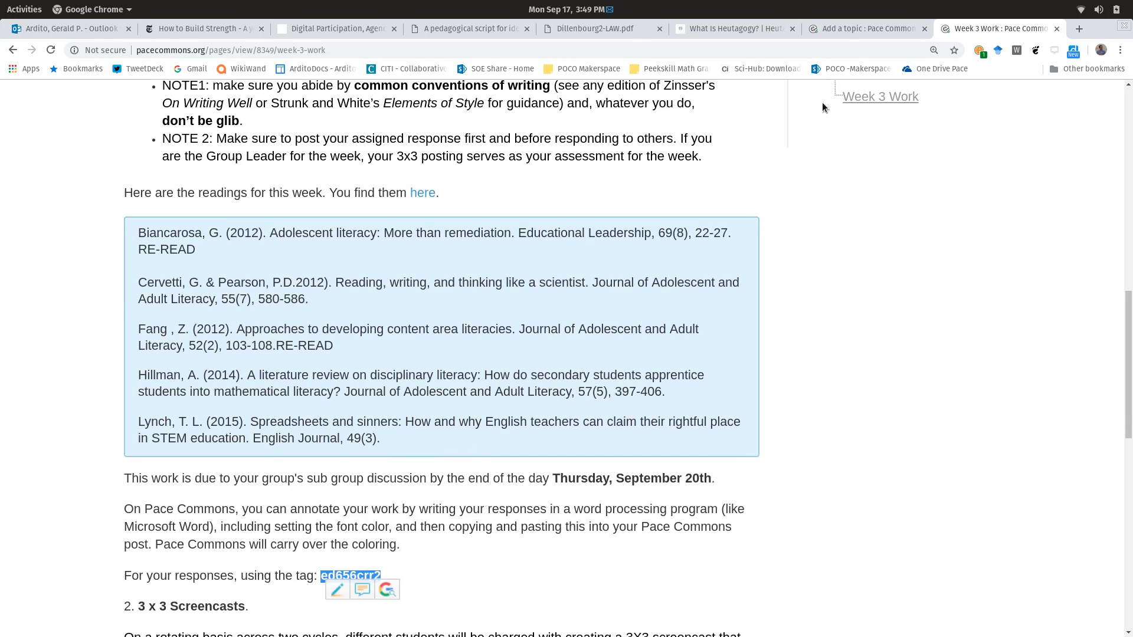
- Return to the draft topic and add the tag ed656crr2 after coursework, separated by a comma and a space
left_click(838, 27)
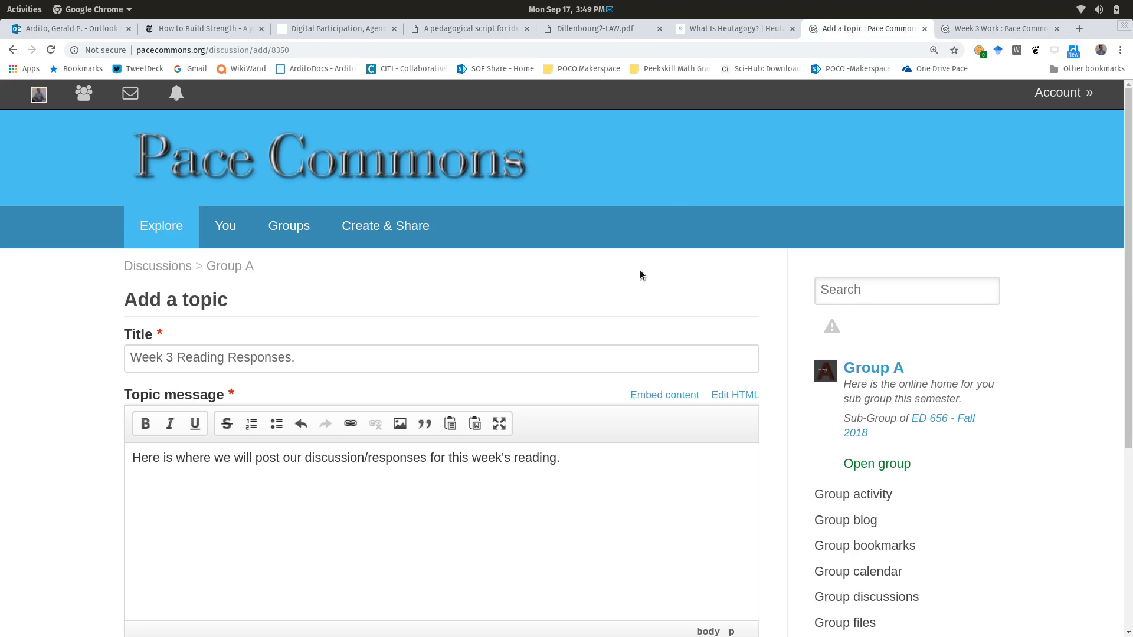
scroll(642, 275, "down", 5)
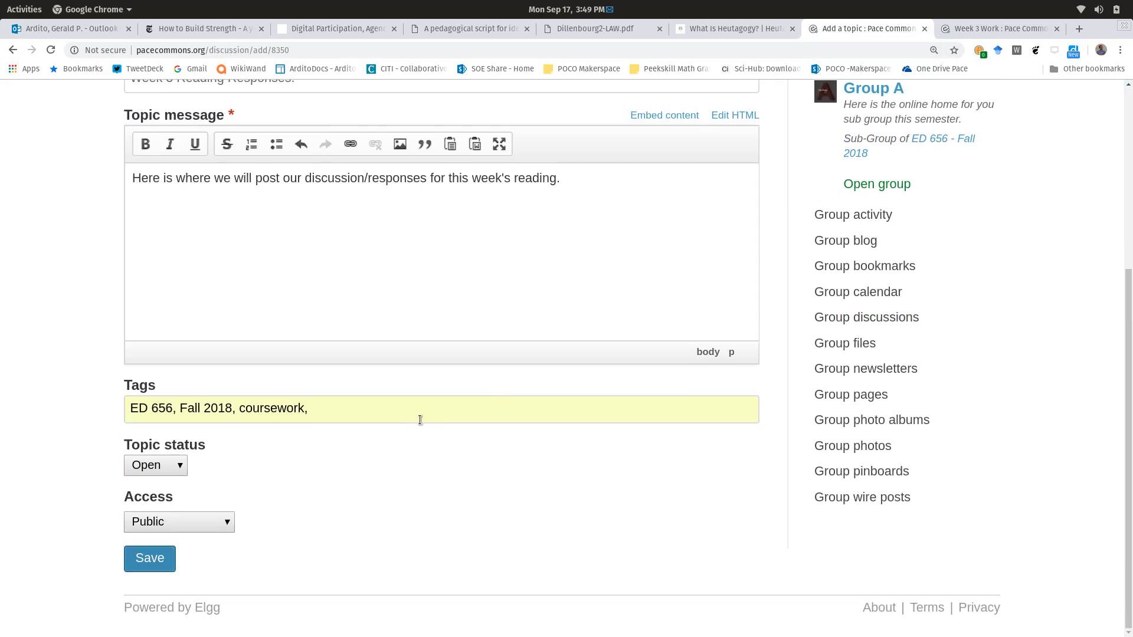
left_click(420, 420)
type("ed656crr2")
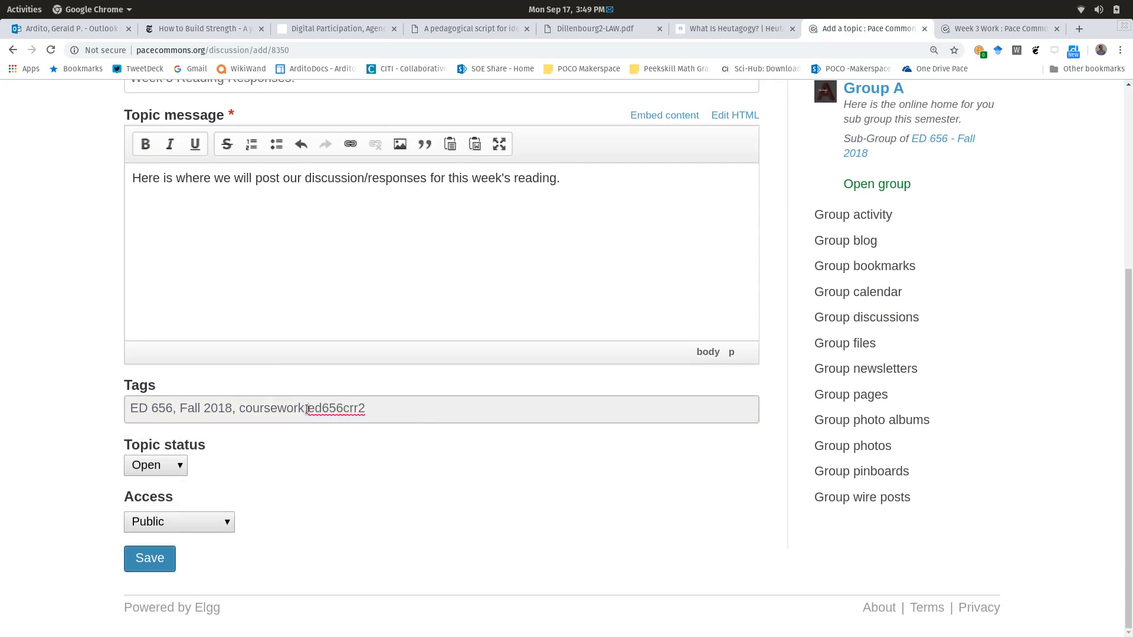
left_click(307, 409)
left_click(280, 477)
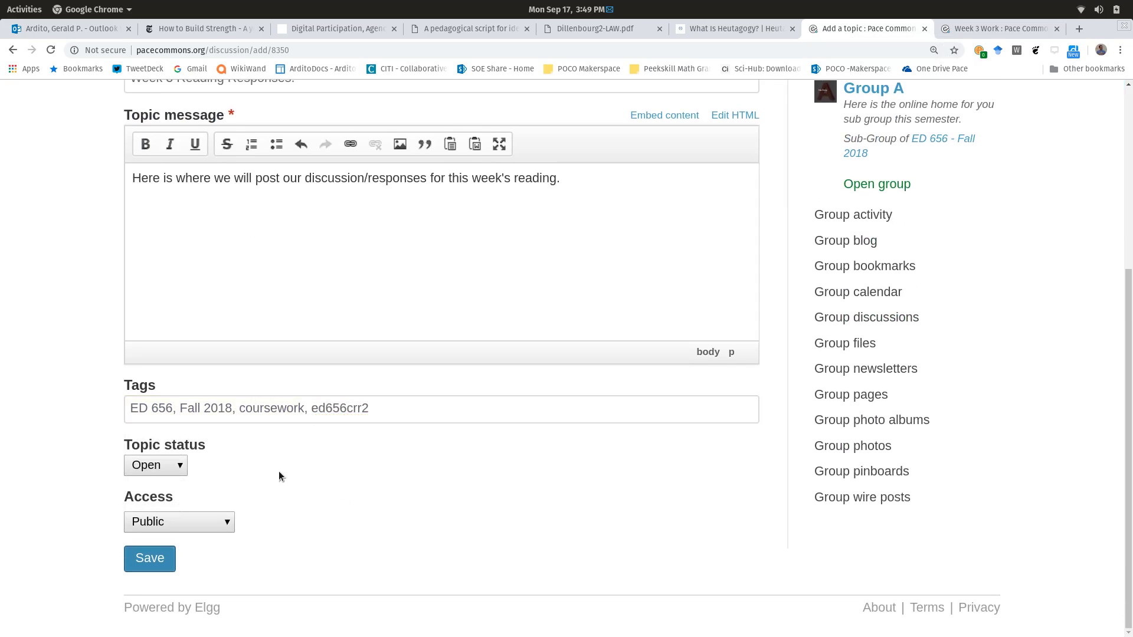
- Restrict the topic's access to Group: Group A, leaving the status Open, and save the Week 3 Reading Responses topic
left_click(175, 471)
left_click(174, 470)
left_click(222, 528)
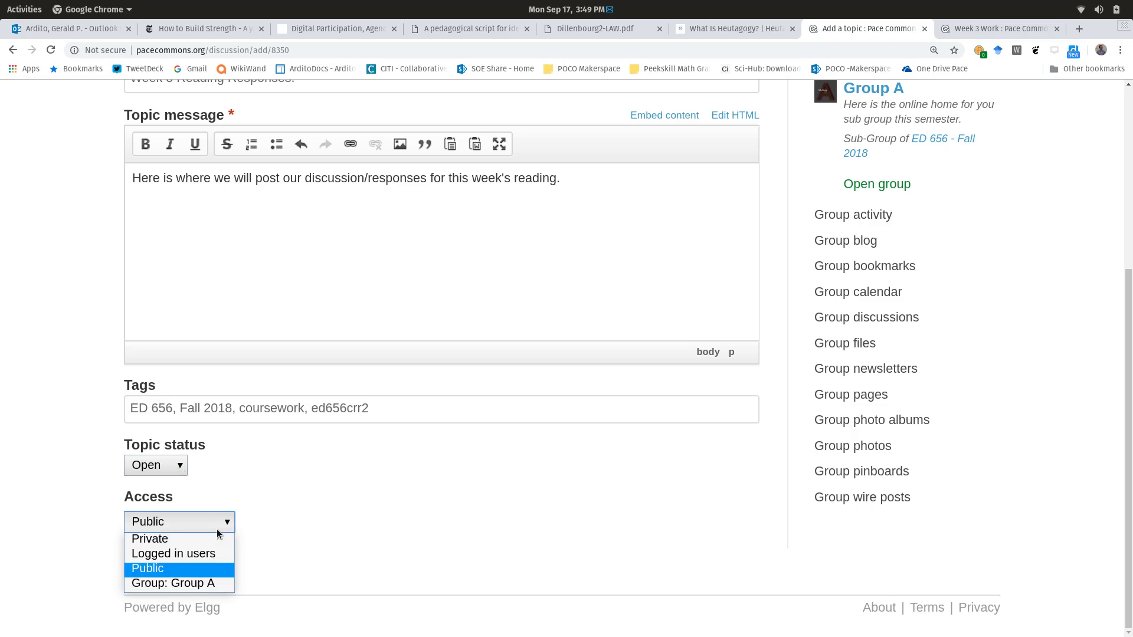
left_click(202, 587)
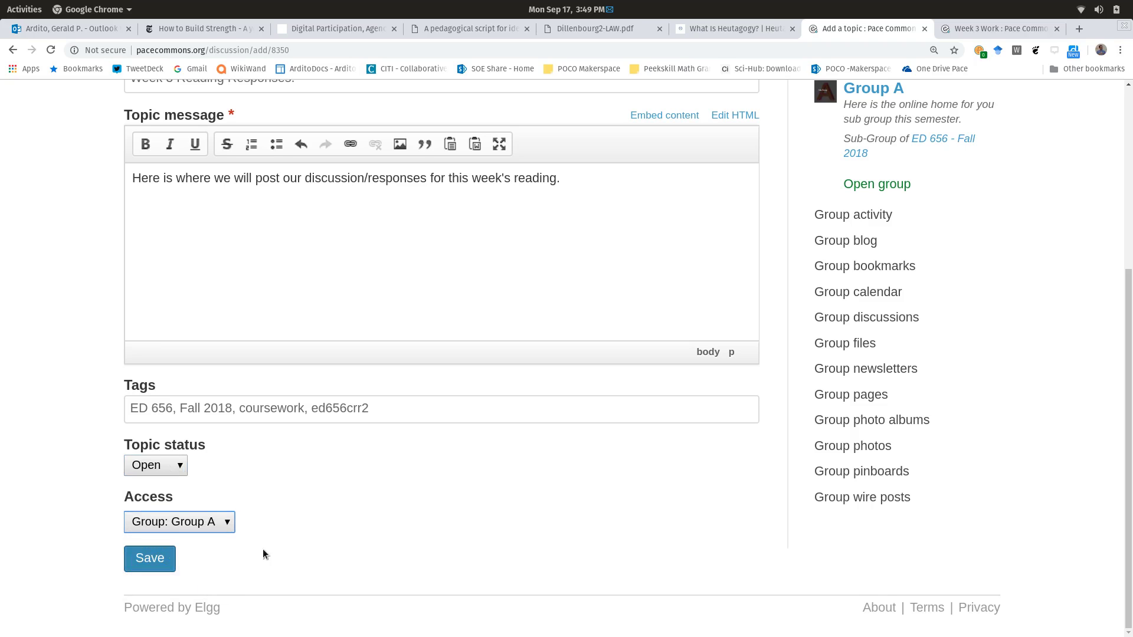
left_click(169, 556)
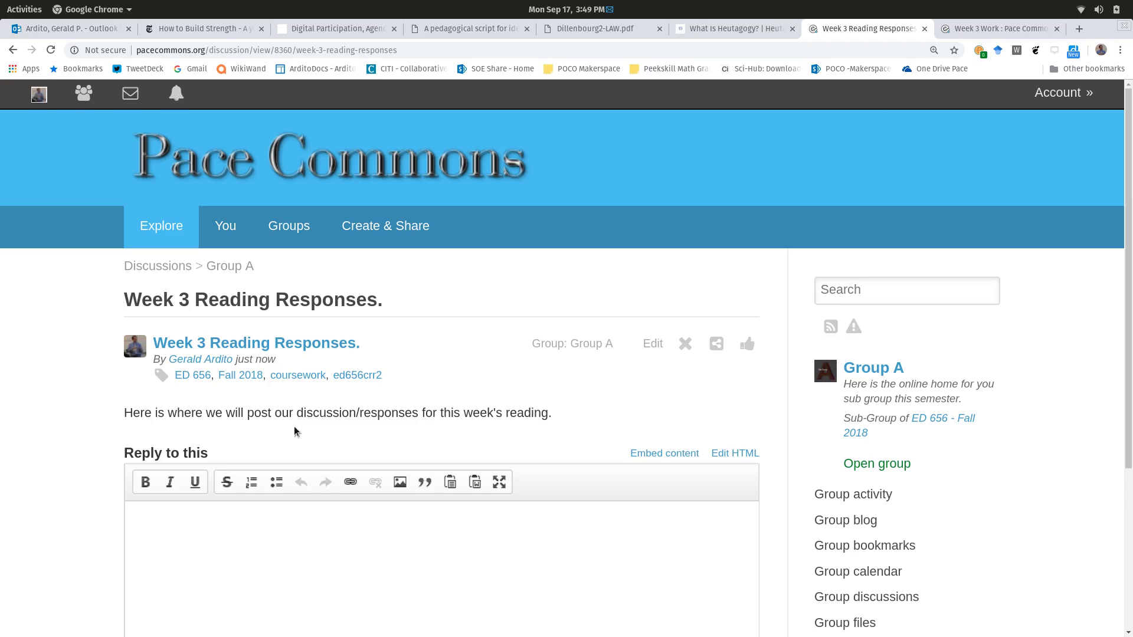
scroll(295, 431, "down", 2)
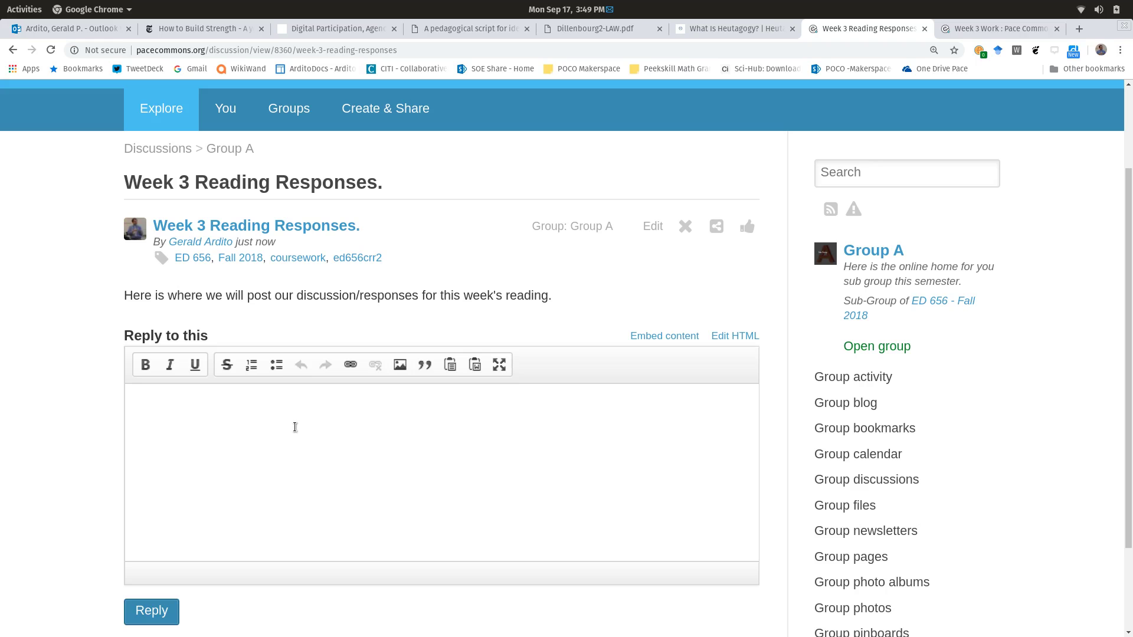
key("alt+Tab")
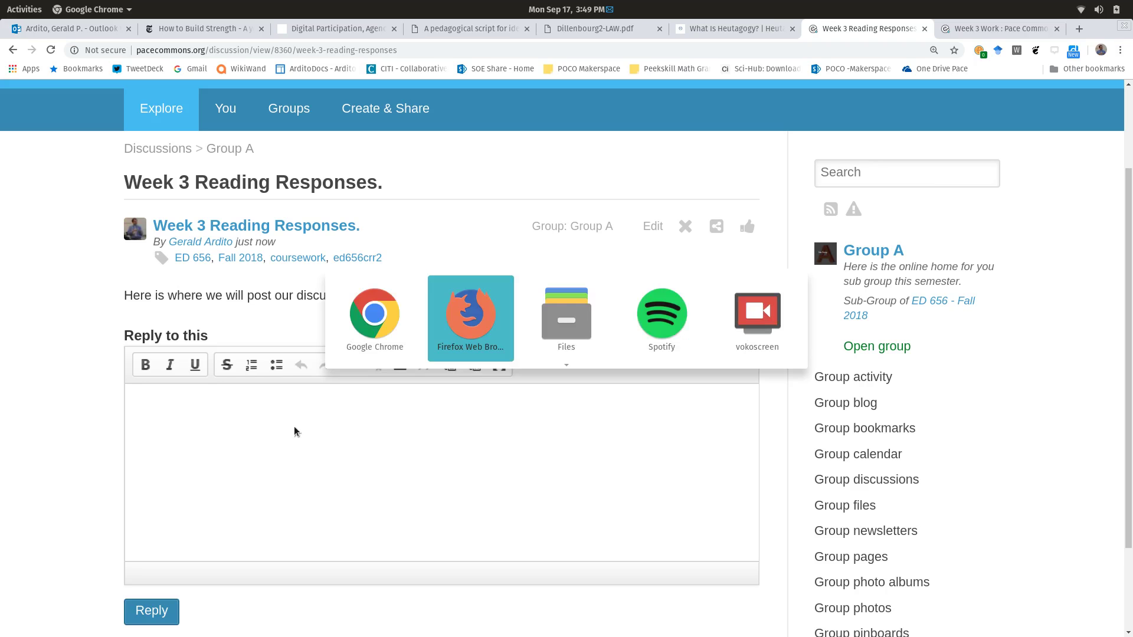
key("alt+Tab")
key("alt+Tab")
key("alt+Tab")
key("alt+Tab")
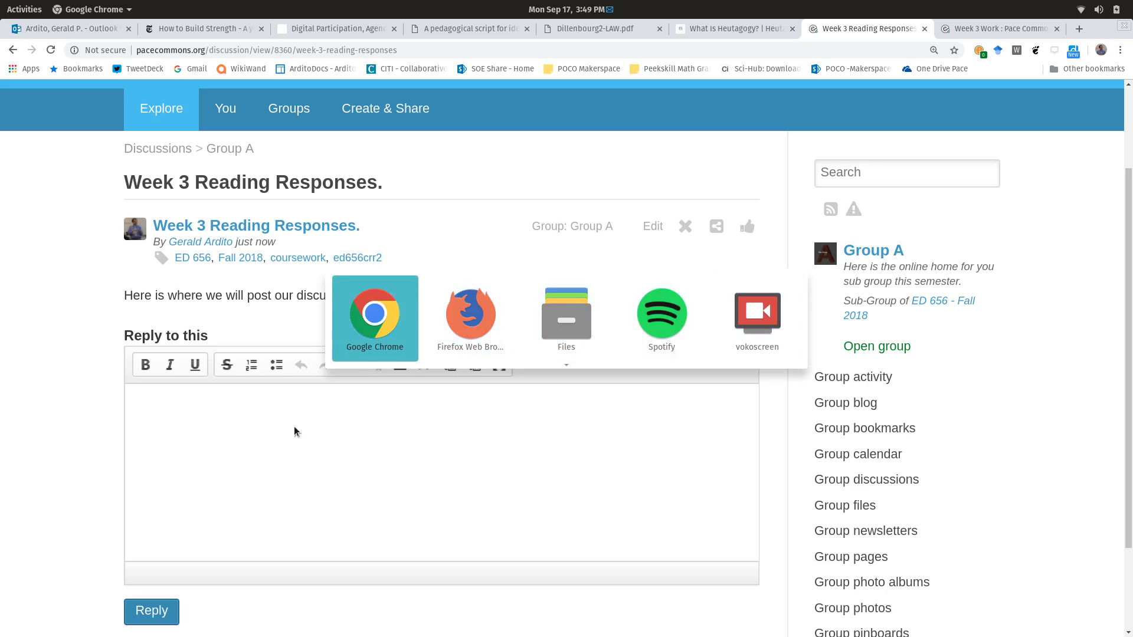
- Launch LibreOffice Writer and open the recent document ED 656 Reading Rsponding Assignment.odt
key("super")
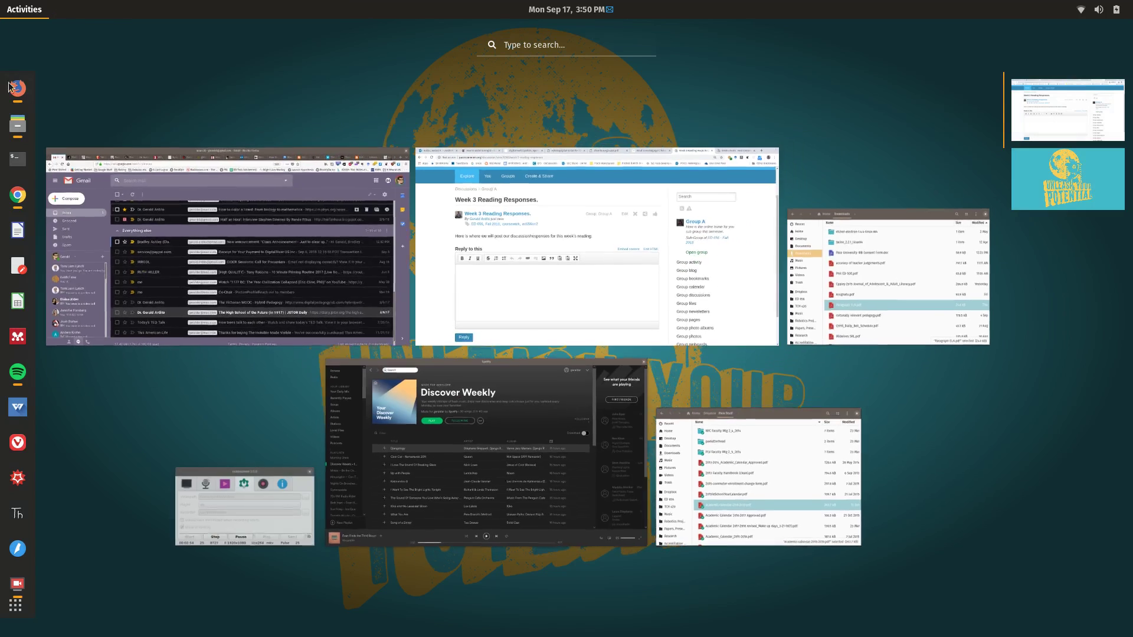
left_click(17, 230)
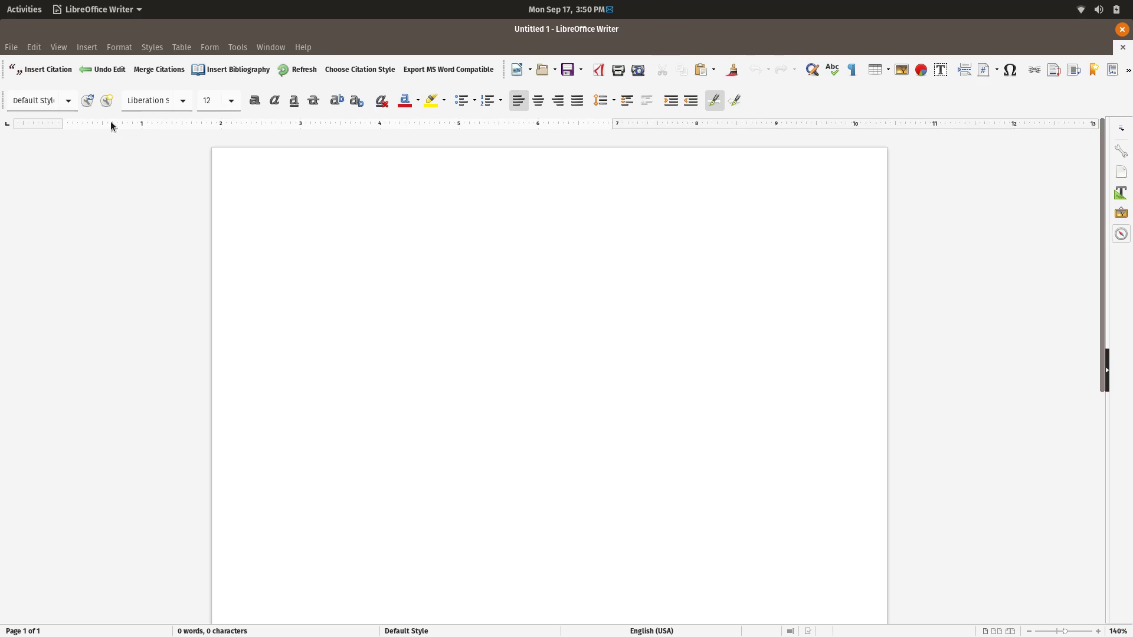
left_click(12, 47)
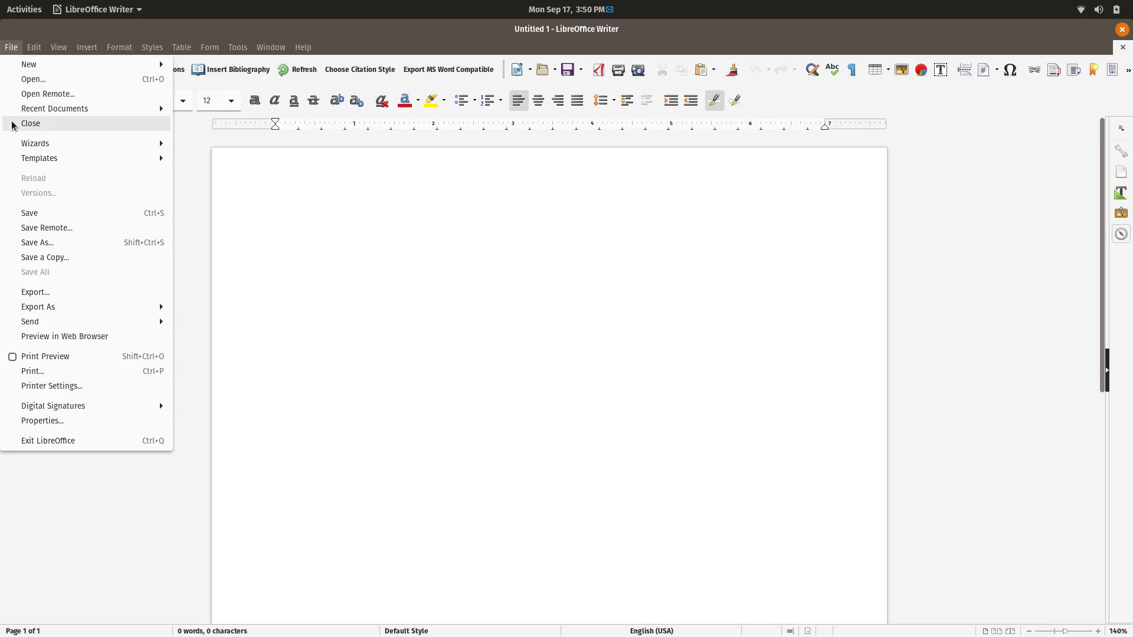
mouse_move(11, 112)
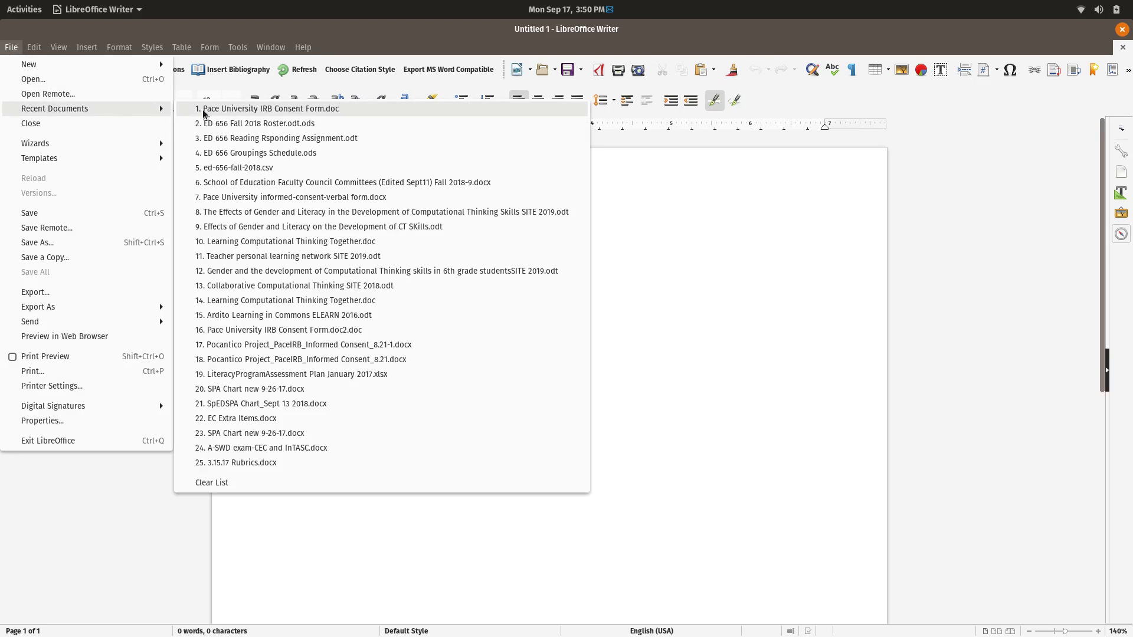
left_click(214, 138)
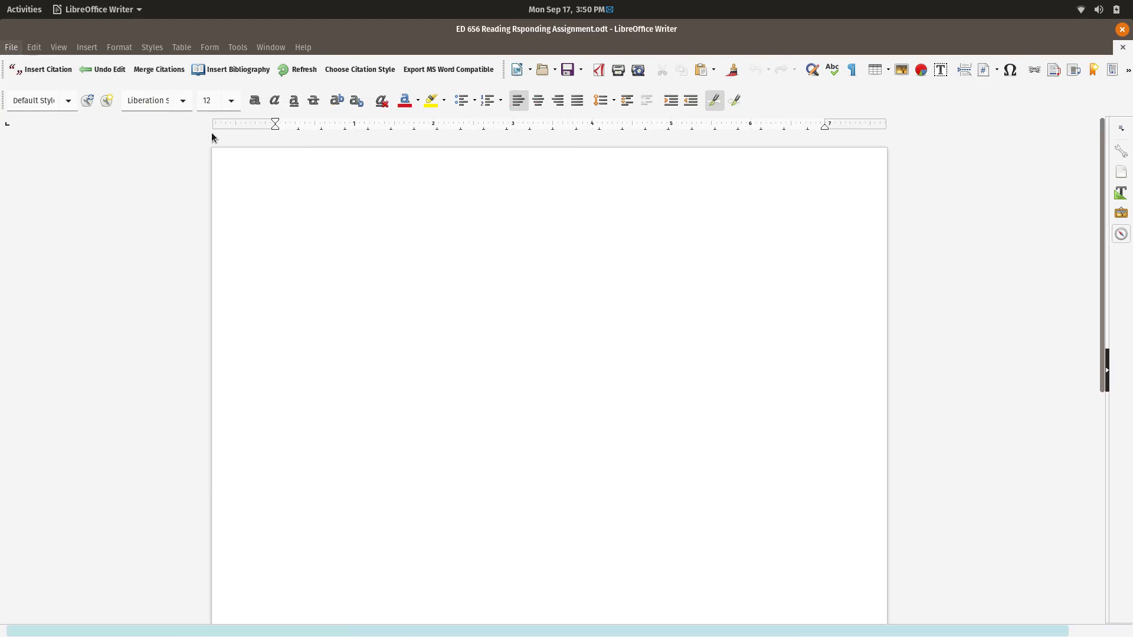
- Select and copy the reading response guidelines, from the paragraph "It is easy to write poor responses to readings" through NOTE 2
scroll(376, 320, "down", 10)
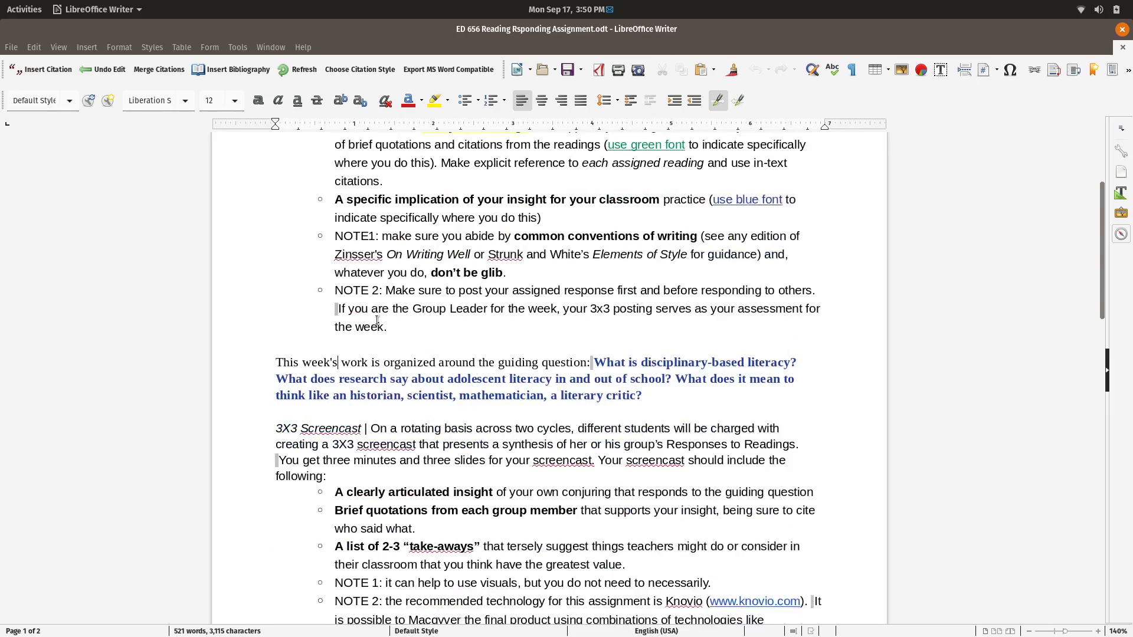
scroll(377, 320, "up", 8)
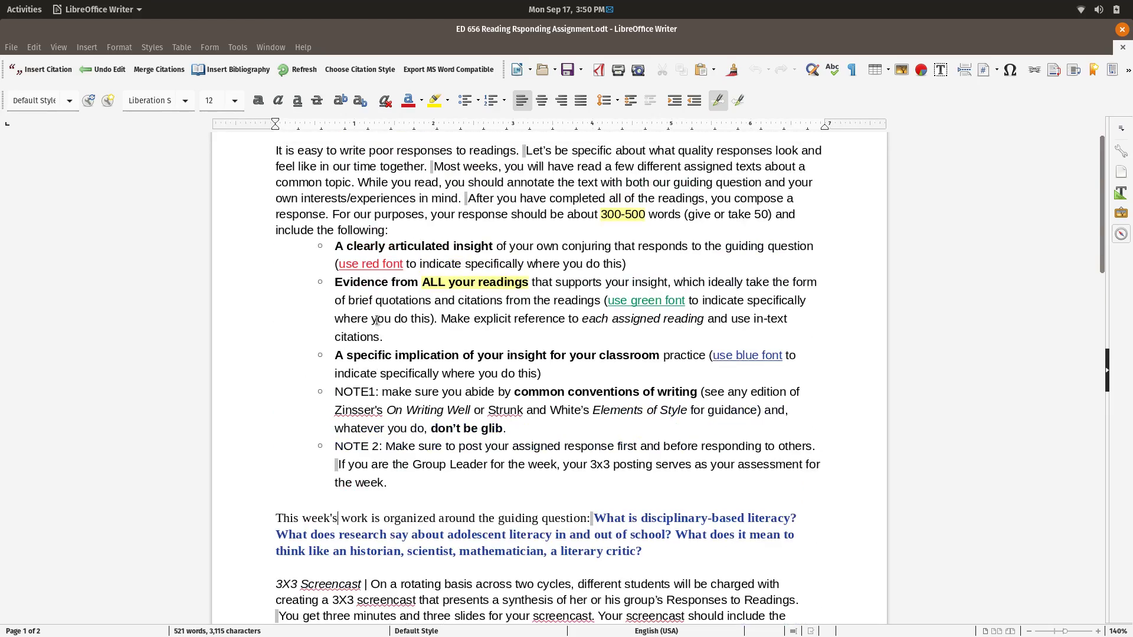
left_click_drag(399, 493, 259, 153)
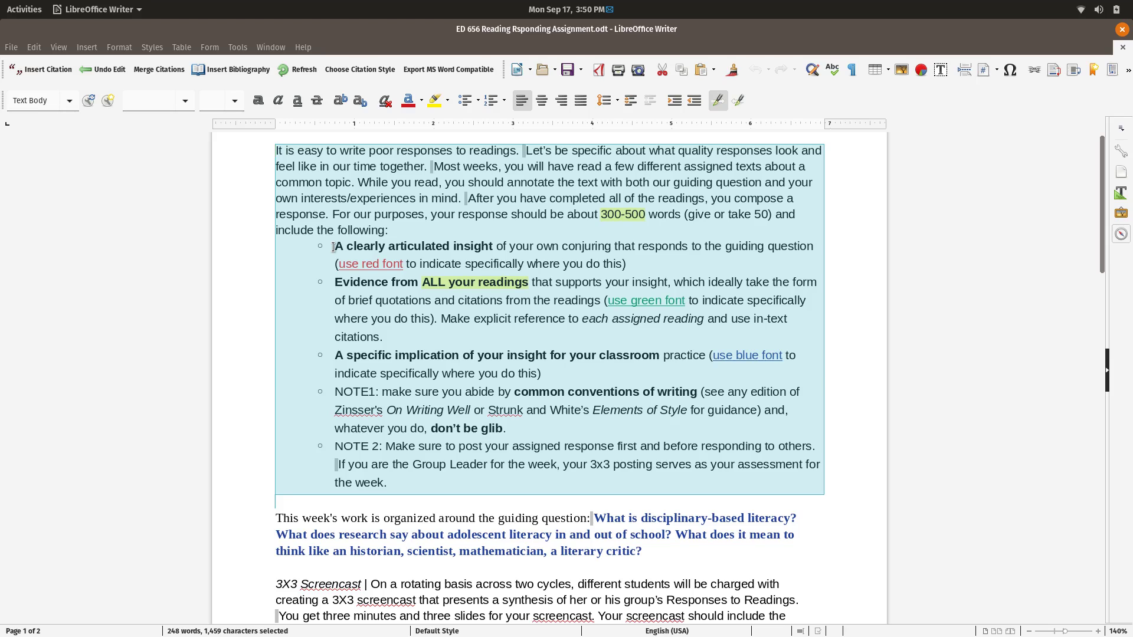
- Return to the Week 3 Reading Responses topic in Chrome, paste the copied guidelines into the reply, and post it
key("alt+Tab")
left_click(292, 404)
key("ctrl+v")
scroll(339, 447, "up", 3)
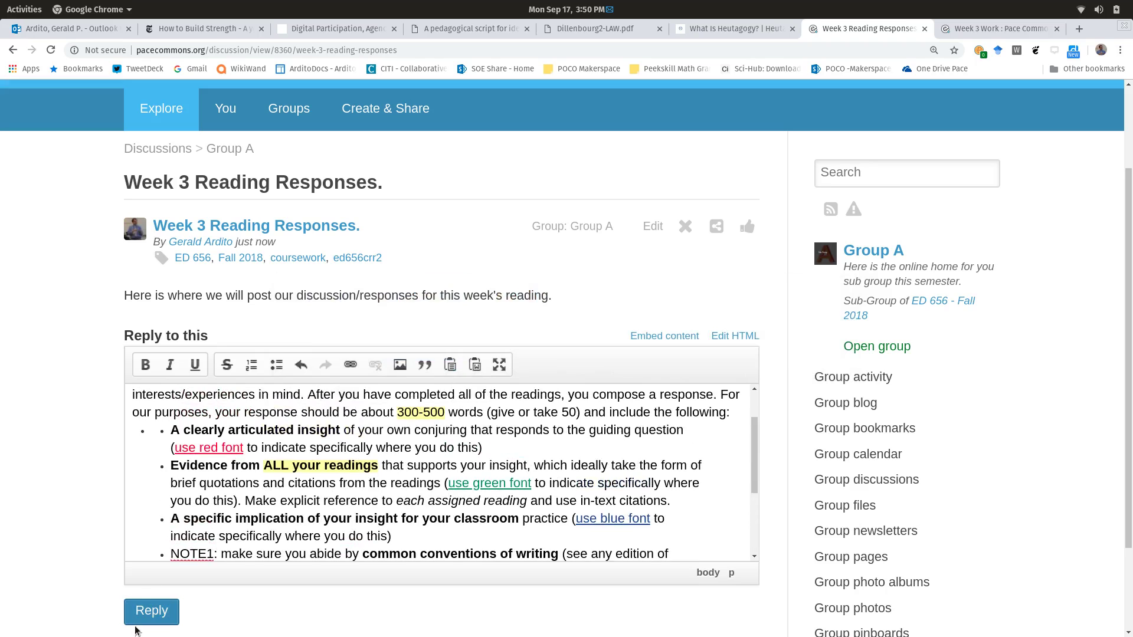
left_click(145, 616)
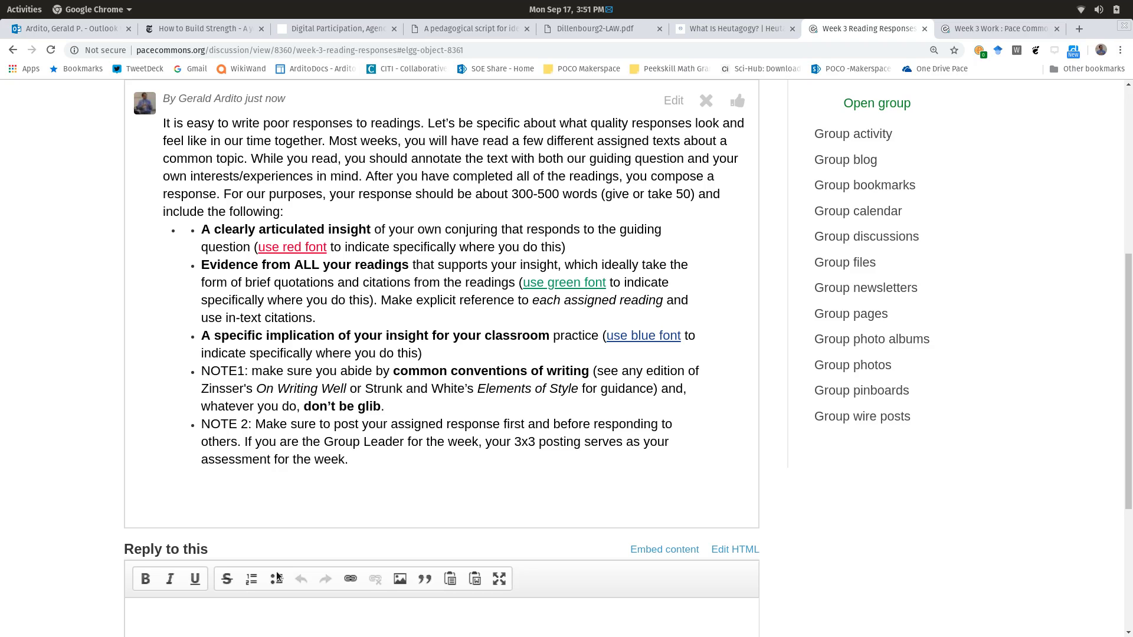
scroll(277, 576, "up", 6)
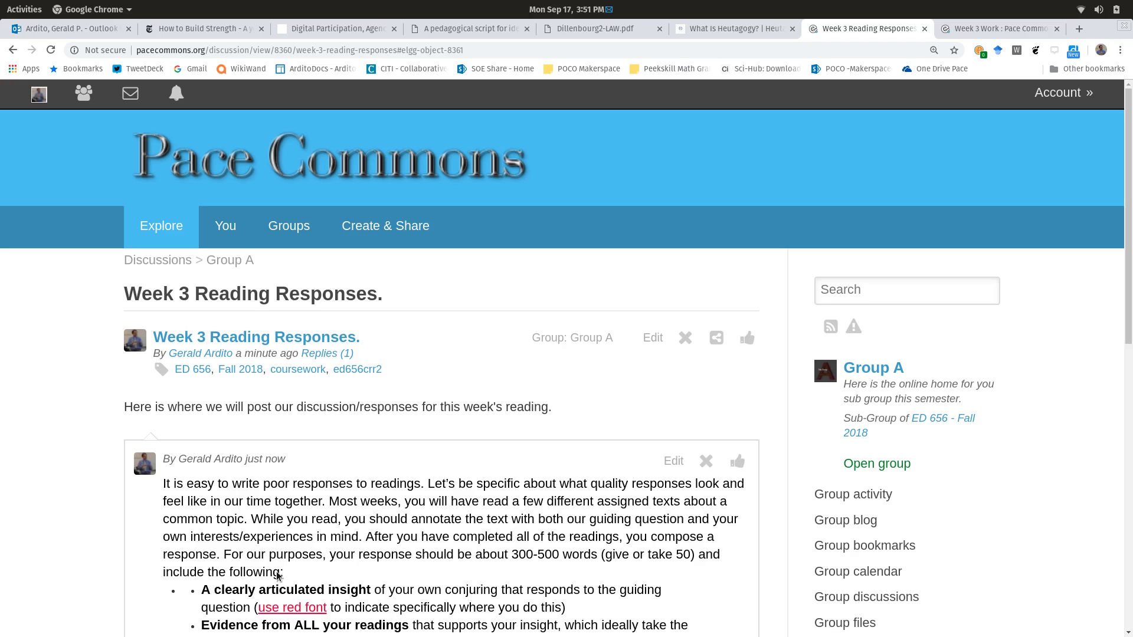
key("alt+Tab")
key("alt+Tab")
key("alt+Tab")
key("alt+Tab")
key("alt+Tab")
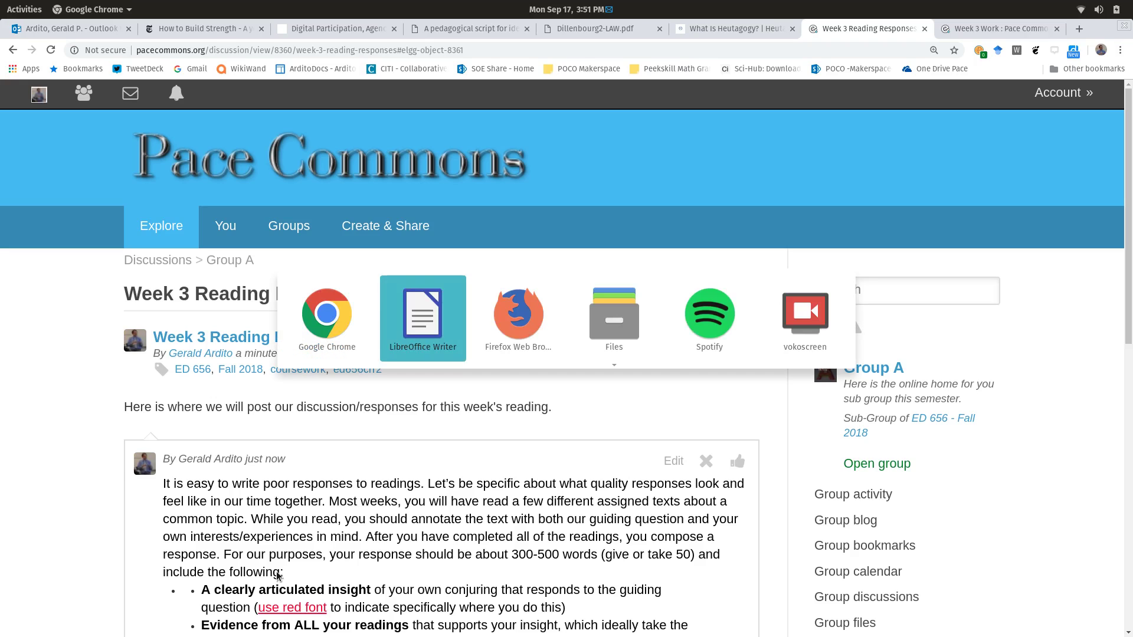